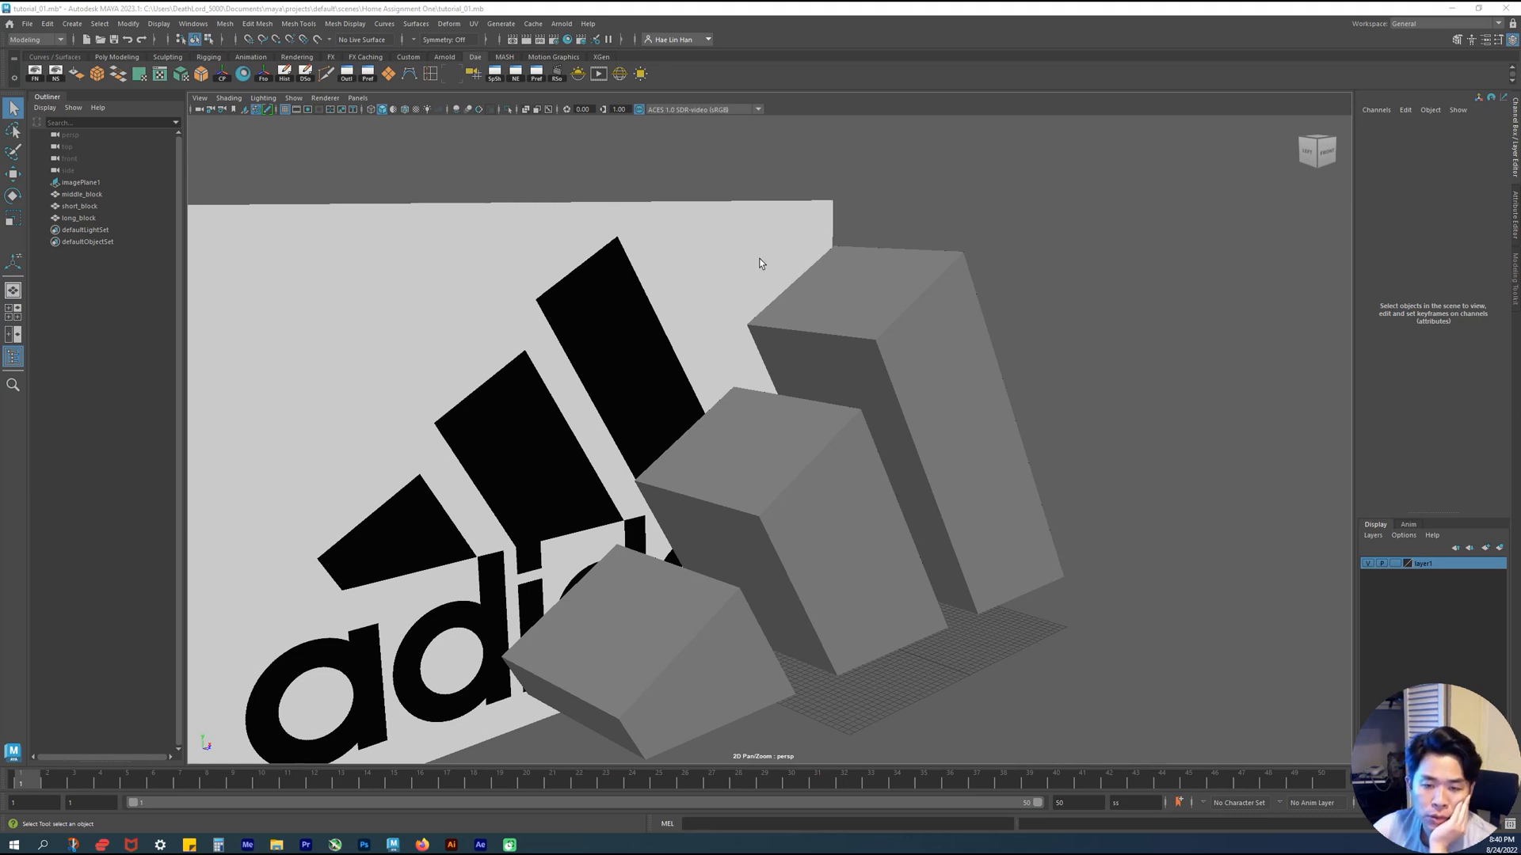
# Select all edges of the short block in edge mode
pyautogui.click(667, 638)
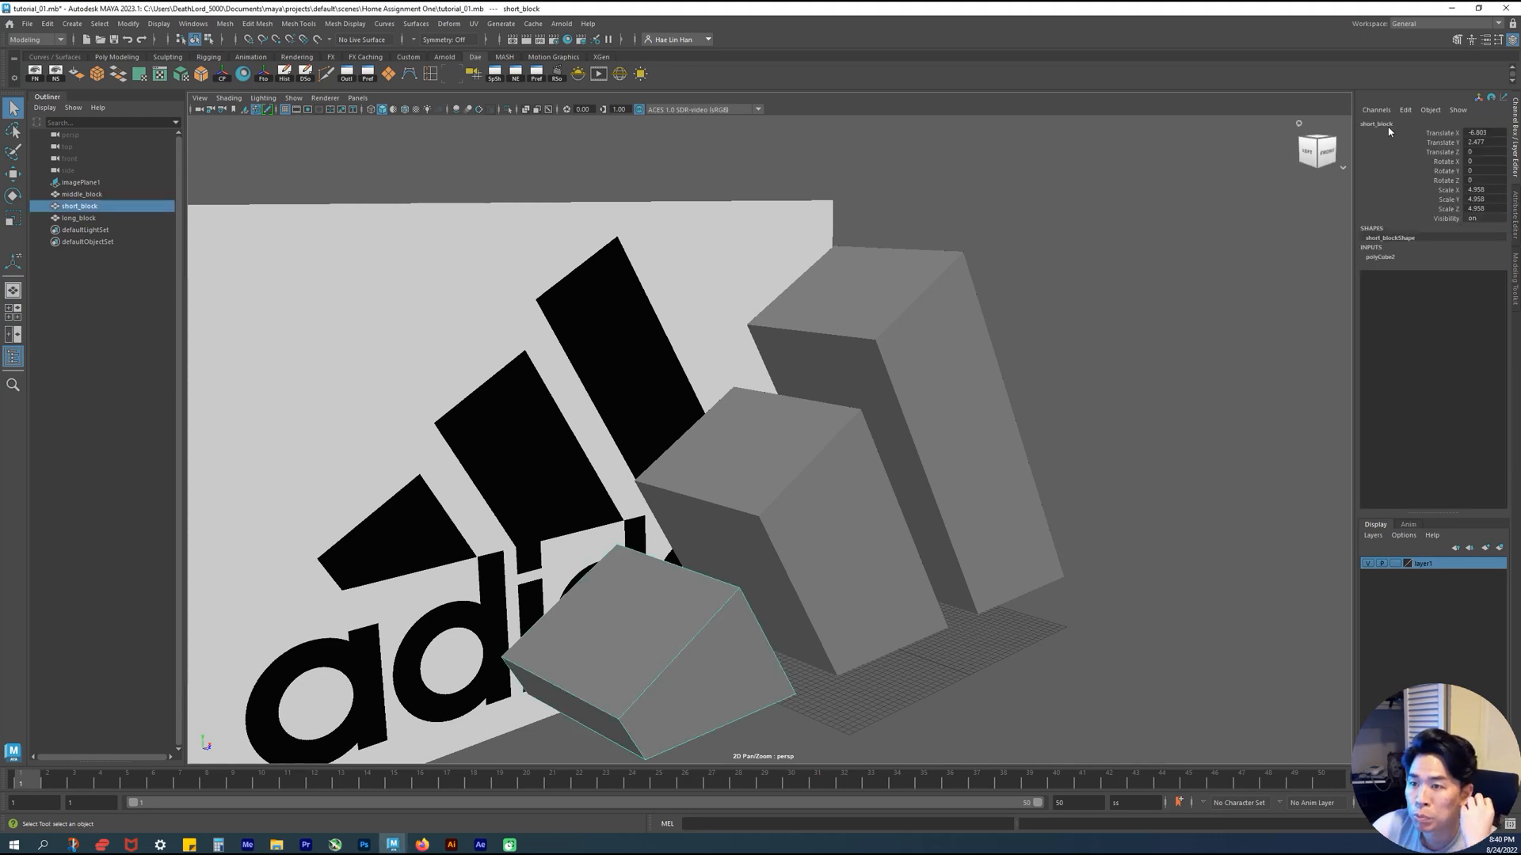
pyautogui.keyDown('alt'); pyautogui.moveTo(692, 657); pyautogui.dragTo(578, 546); pyautogui.keyUp('alt')
pyautogui.press('w')
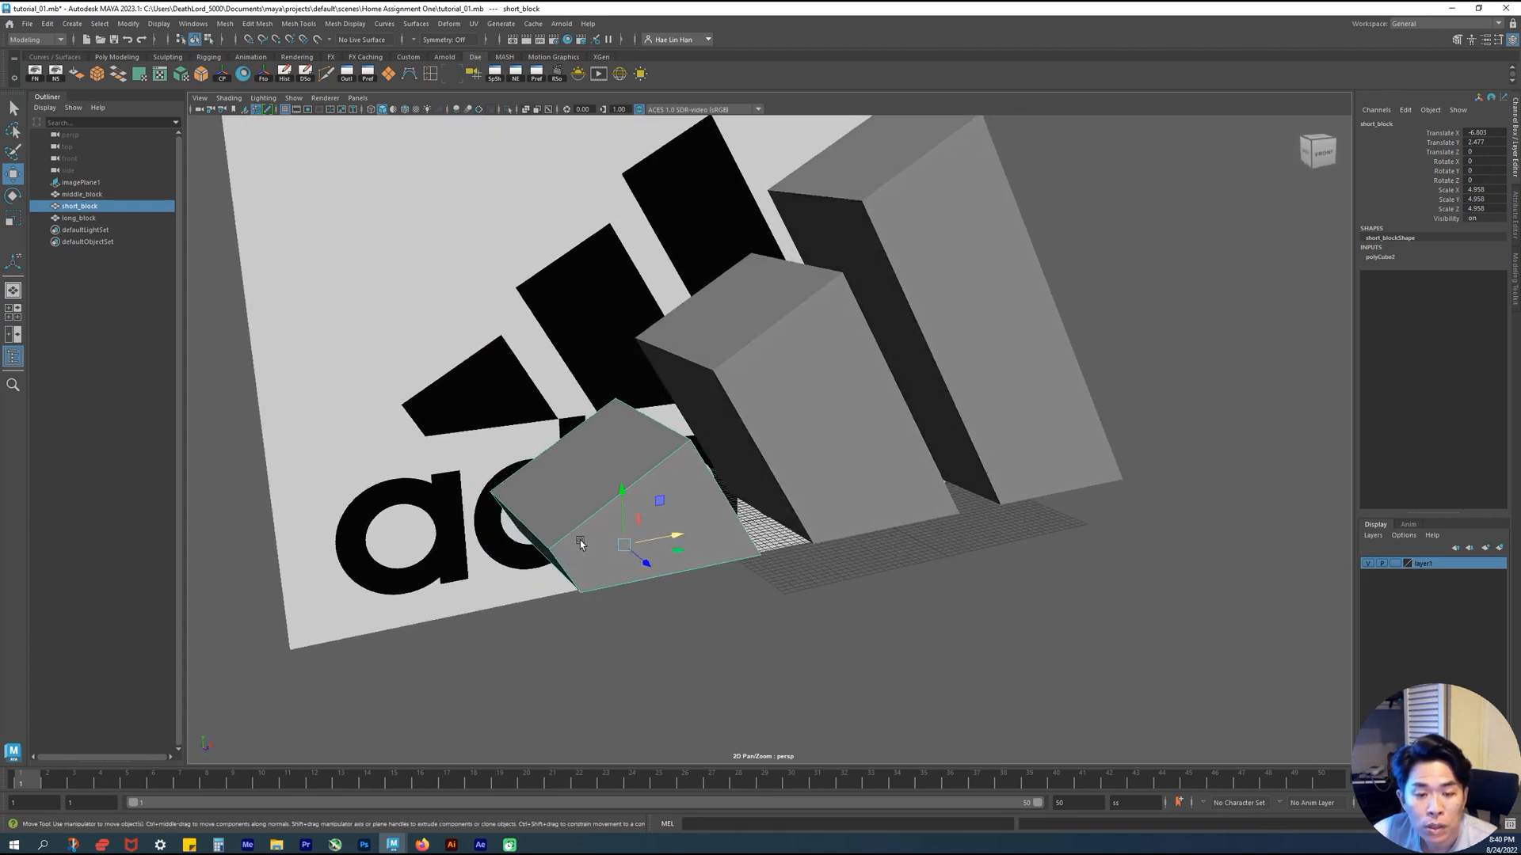
pyautogui.rightClick(584, 473)
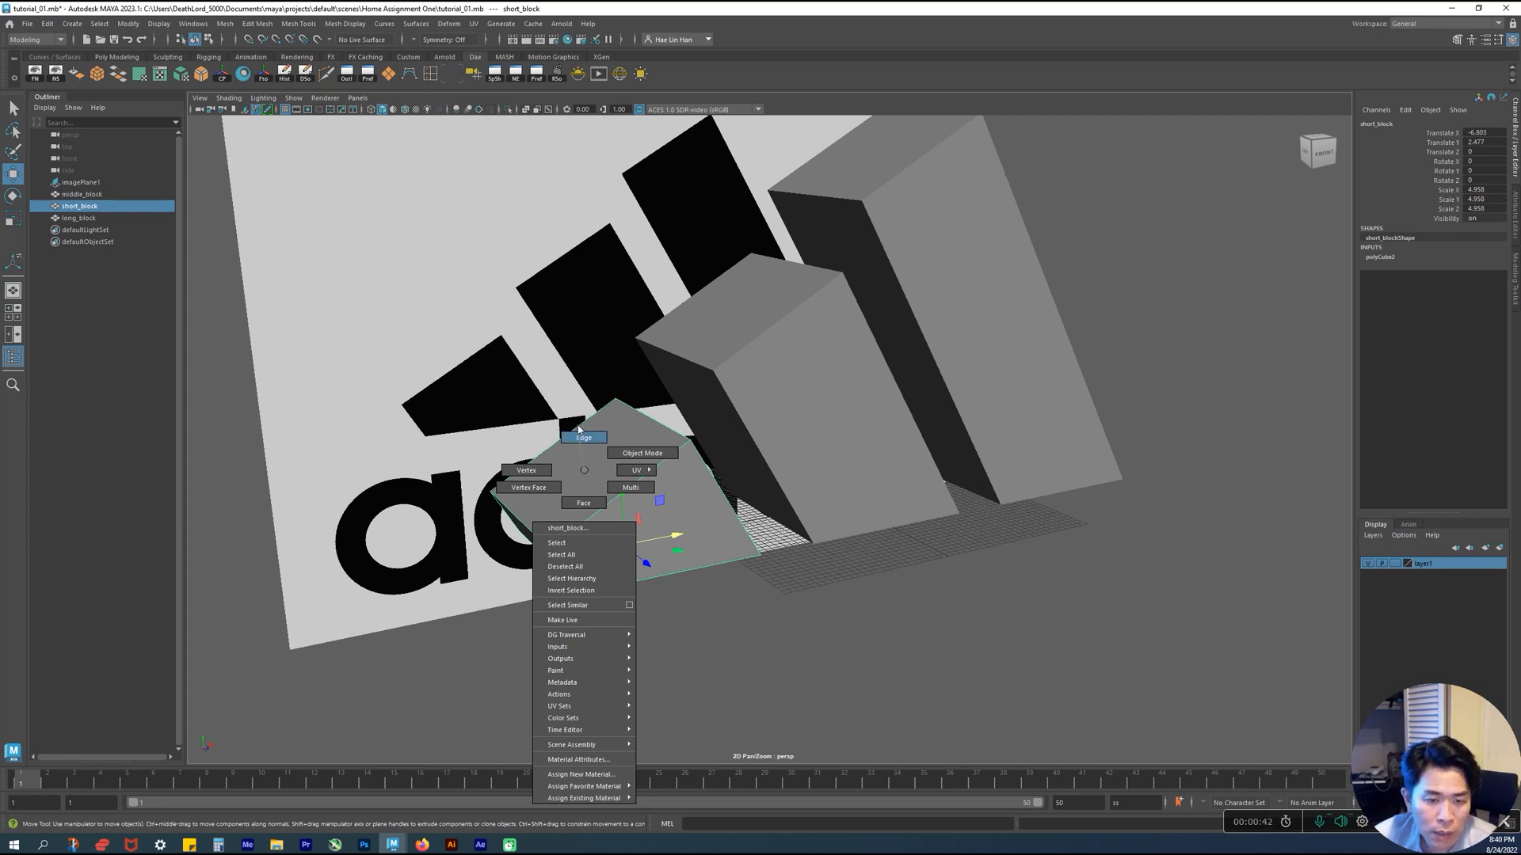
pyautogui.click(581, 438)
pyautogui.keyDown('alt'); pyautogui.moveTo(805, 611); pyautogui.dragTo(855, 650); pyautogui.keyUp('alt')
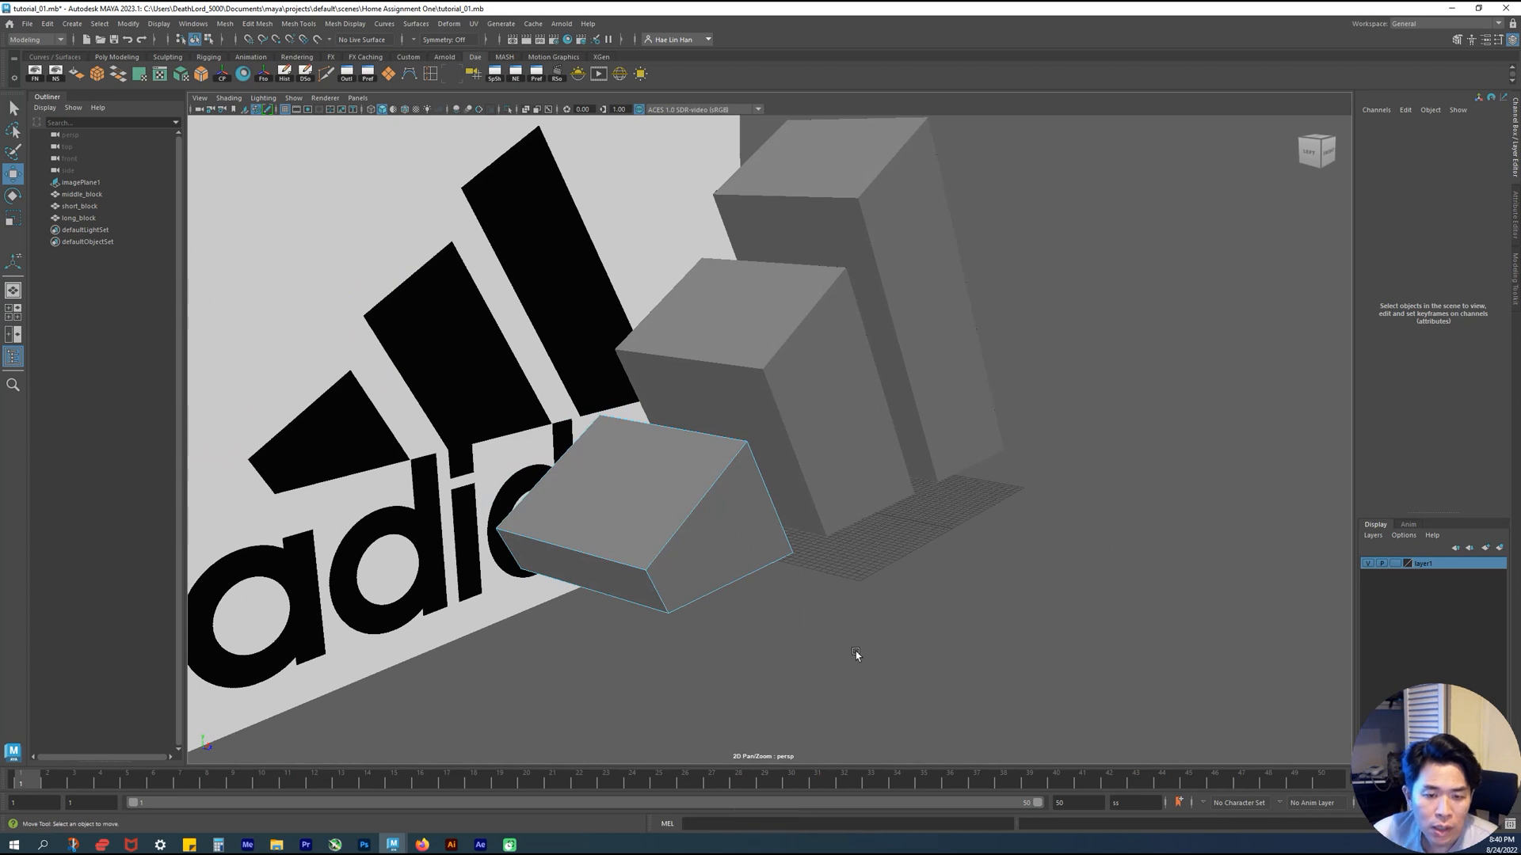
pyautogui.moveTo(933, 715); pyautogui.dragTo(396, 270)
pyautogui.keyDown('alt'); pyautogui.moveTo(694, 506); pyautogui.dragTo(587, 452); pyautogui.keyUp('alt')
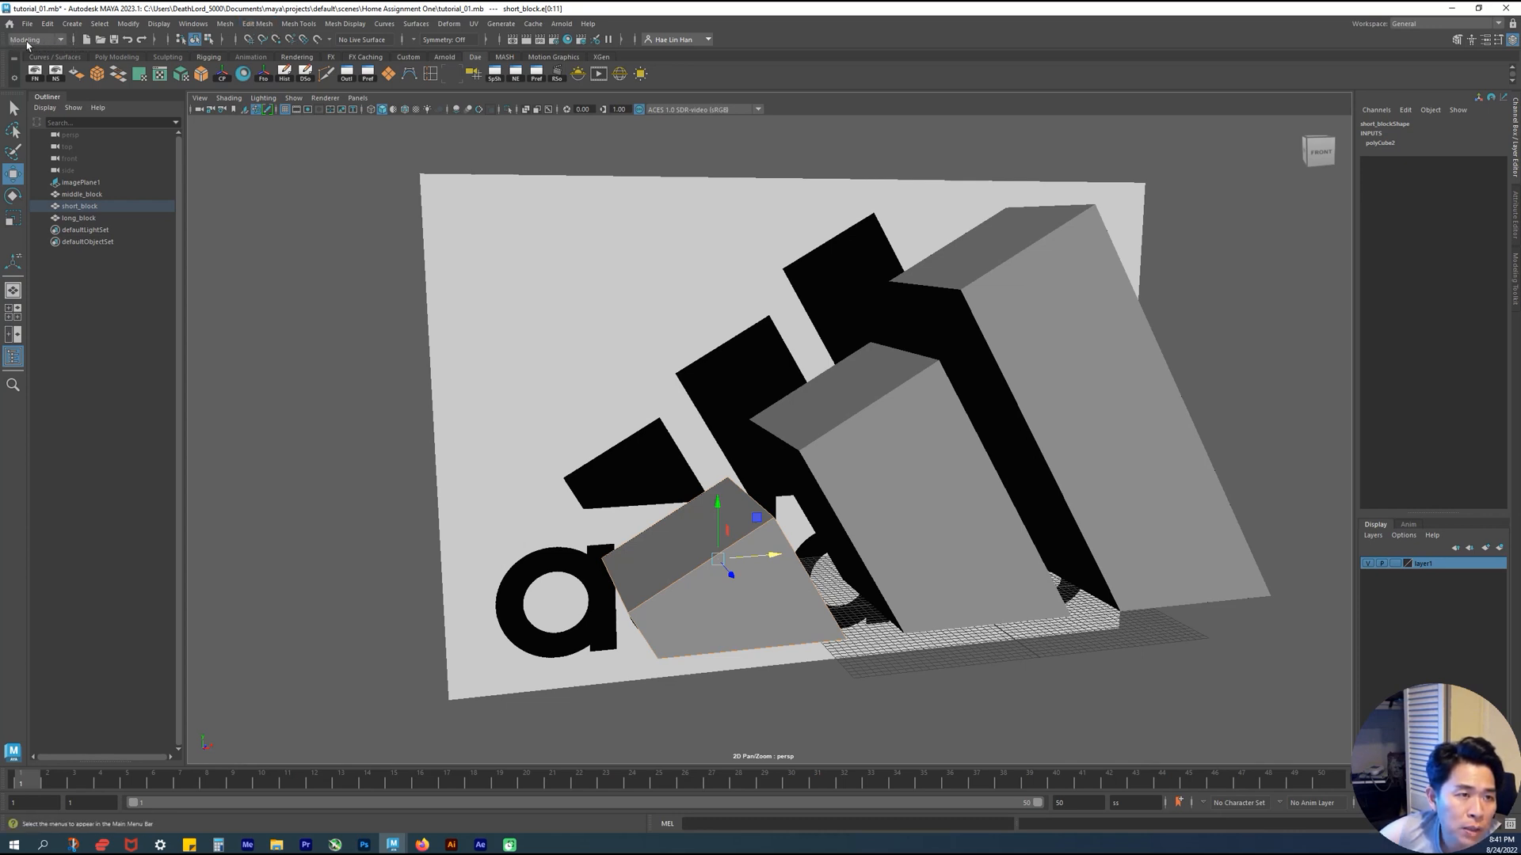
# Apply a Bevel to the selected edges of the short block
pyautogui.click(257, 25)
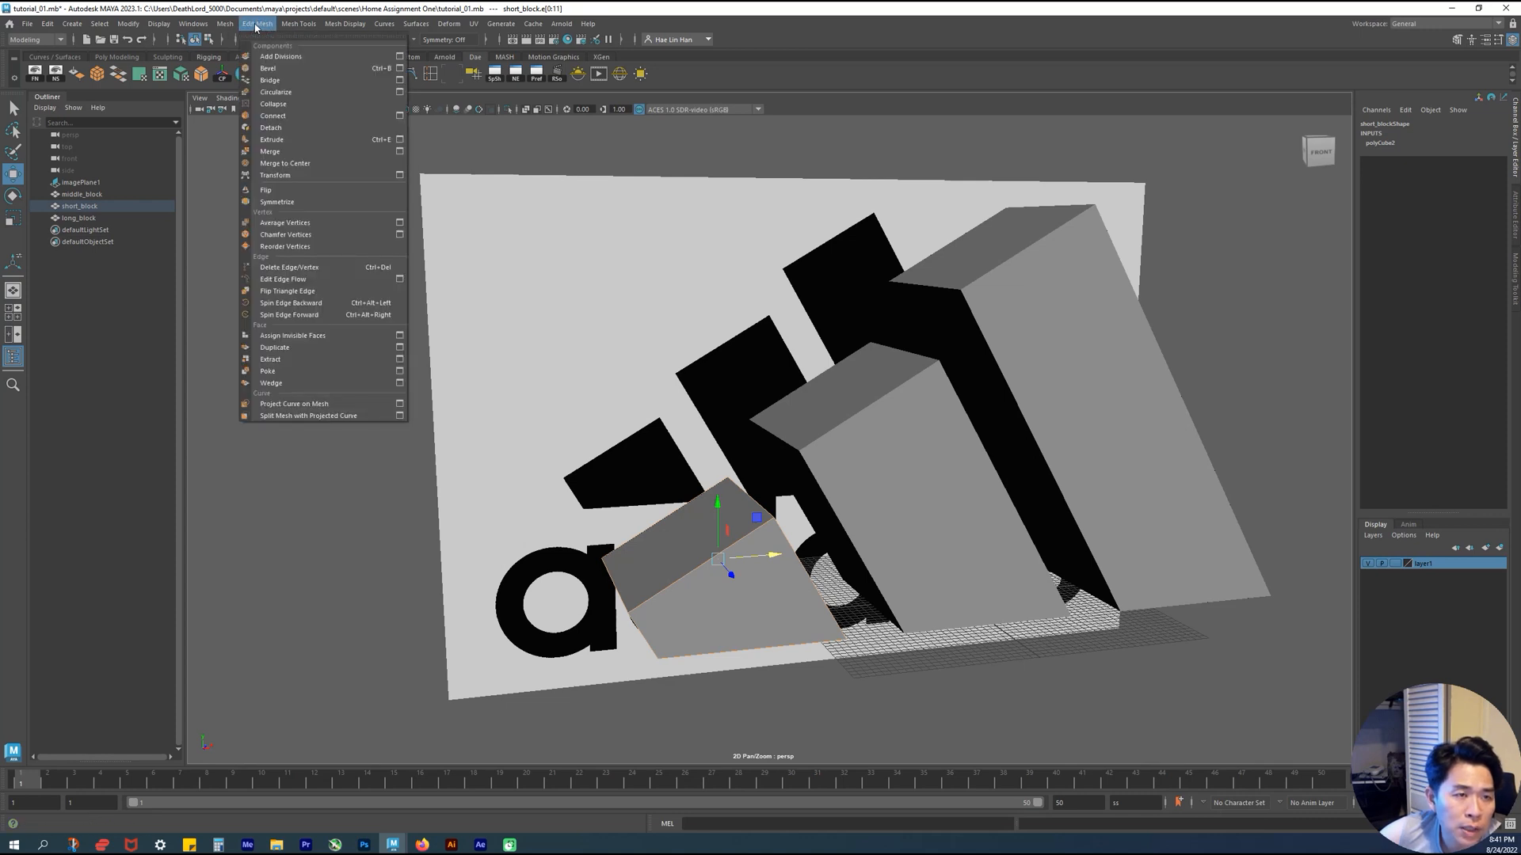
pyautogui.click(274, 69)
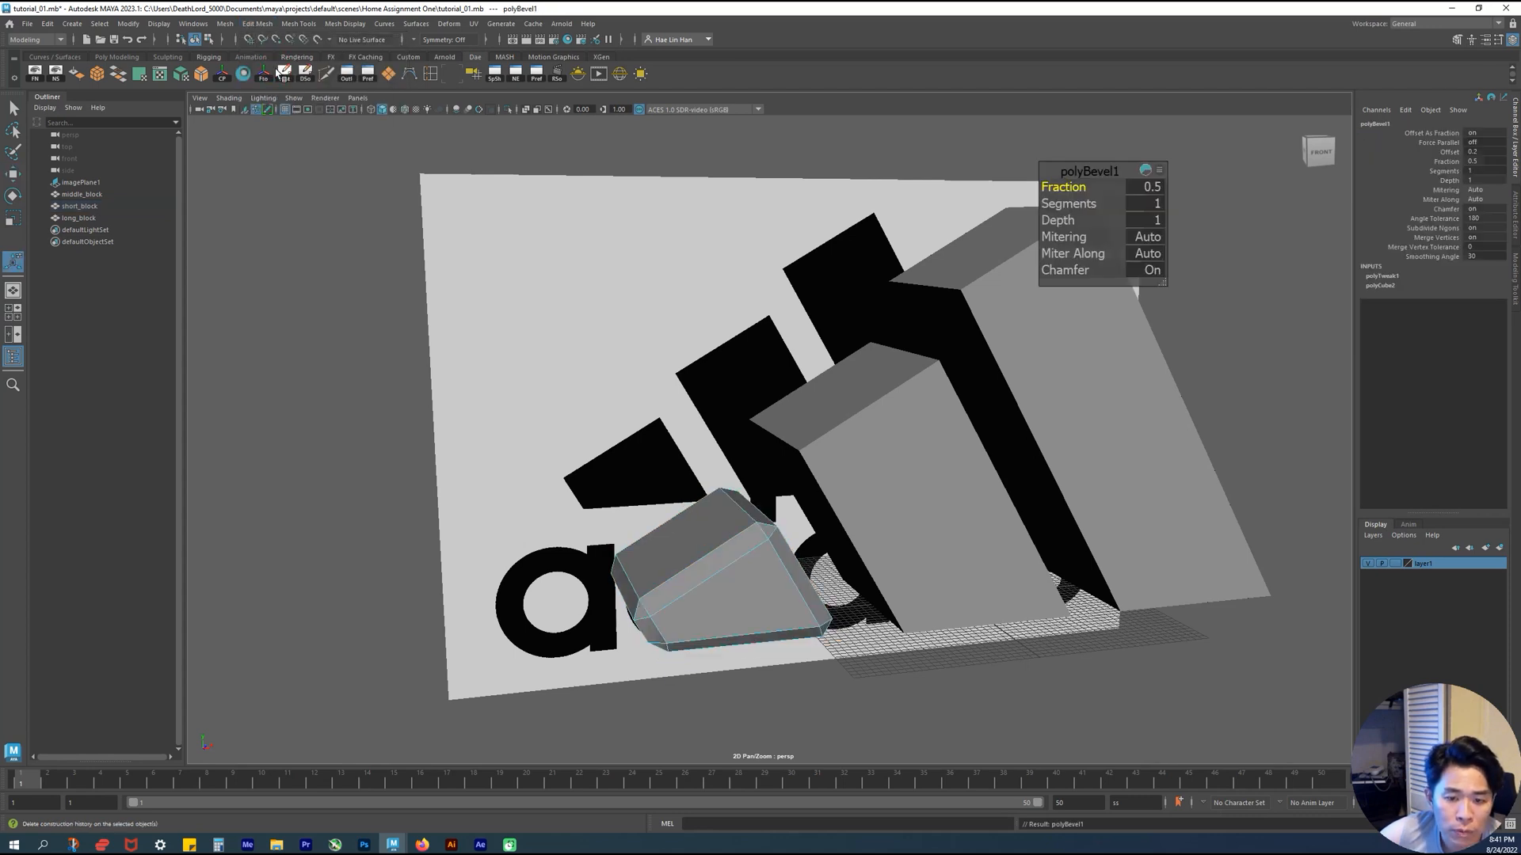
pyautogui.keyDown('alt'); pyautogui.moveTo(707, 532); pyautogui.dragTo(955, 535, button='right'); pyautogui.keyUp('alt')
pyautogui.keyDown('alt'); pyautogui.moveTo(956, 535); pyautogui.dragTo(748, 516); pyautogui.keyUp('alt')
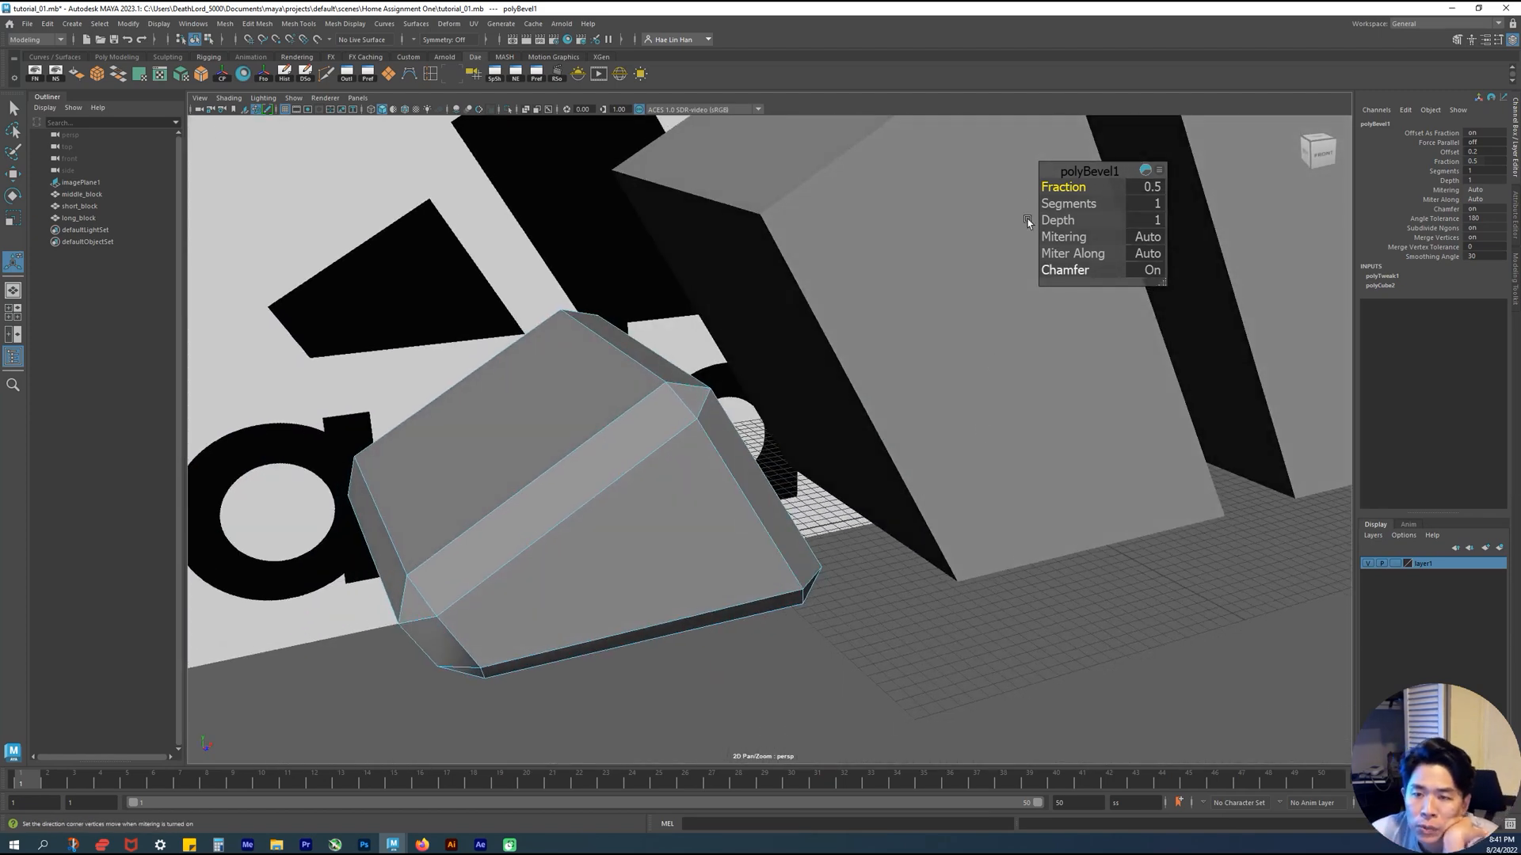
# Set the bevel's fraction to 0.1 and return the short block to object mode
pyautogui.moveTo(1070, 171); pyautogui.dragTo(905, 258)
pyautogui.moveTo(1001, 376); pyautogui.dragTo(1032, 404)
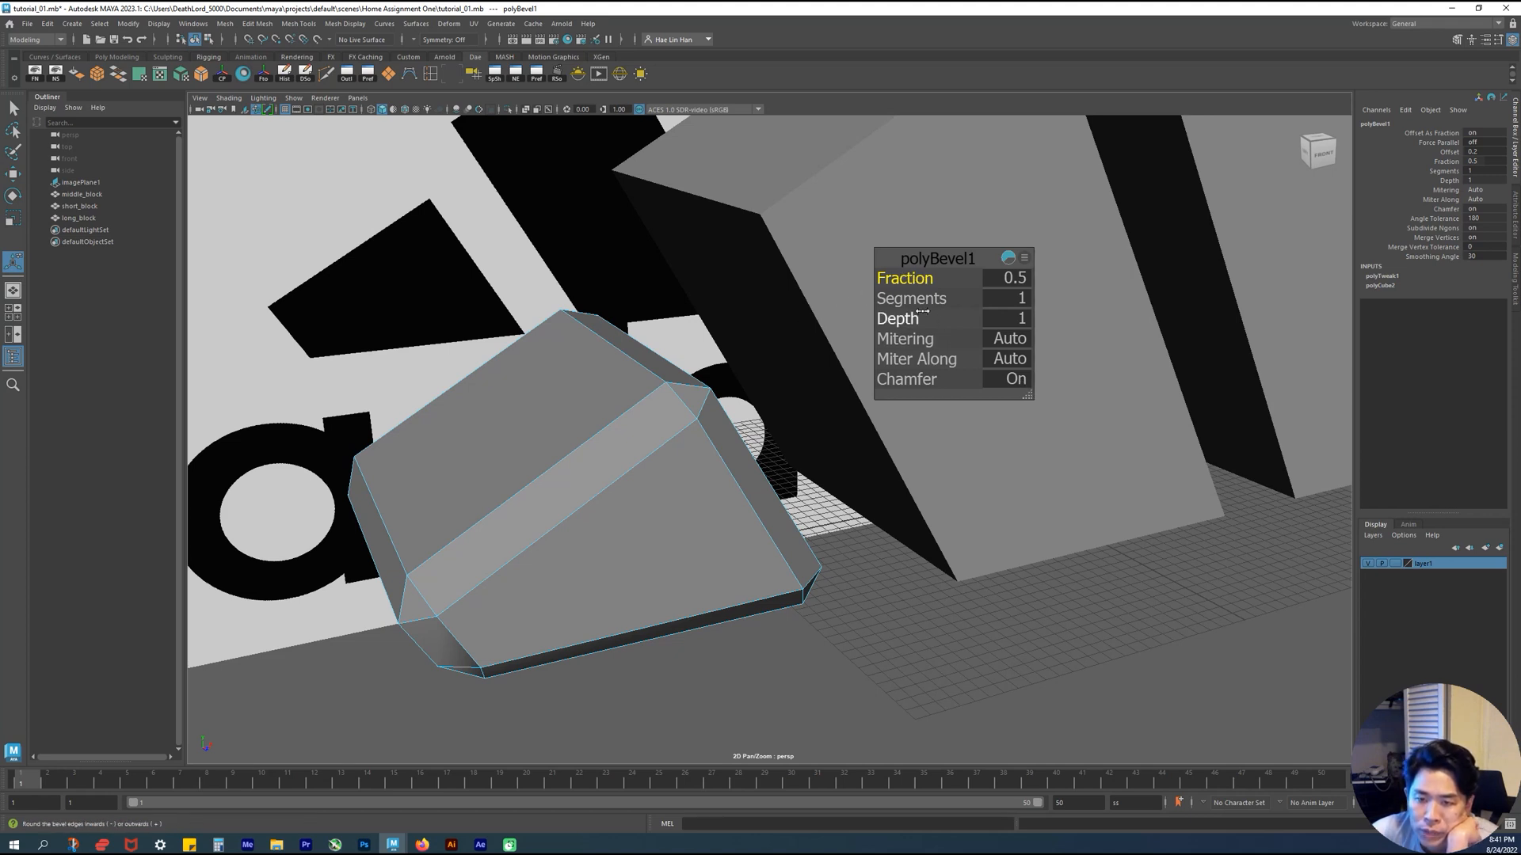
pyautogui.click(1021, 281)
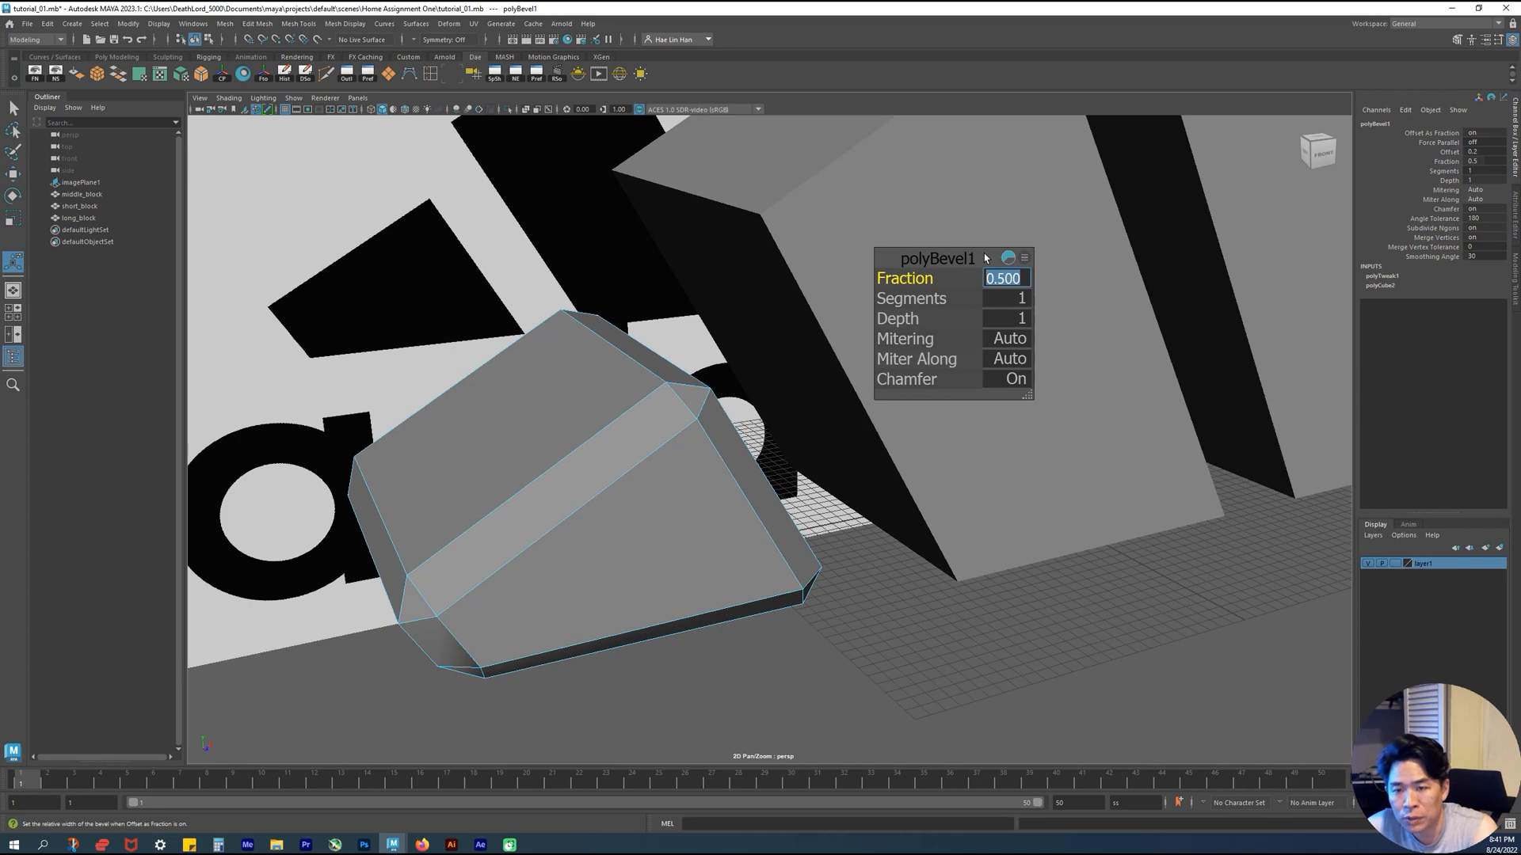
pyautogui.write('.1')
pyautogui.press('Return')
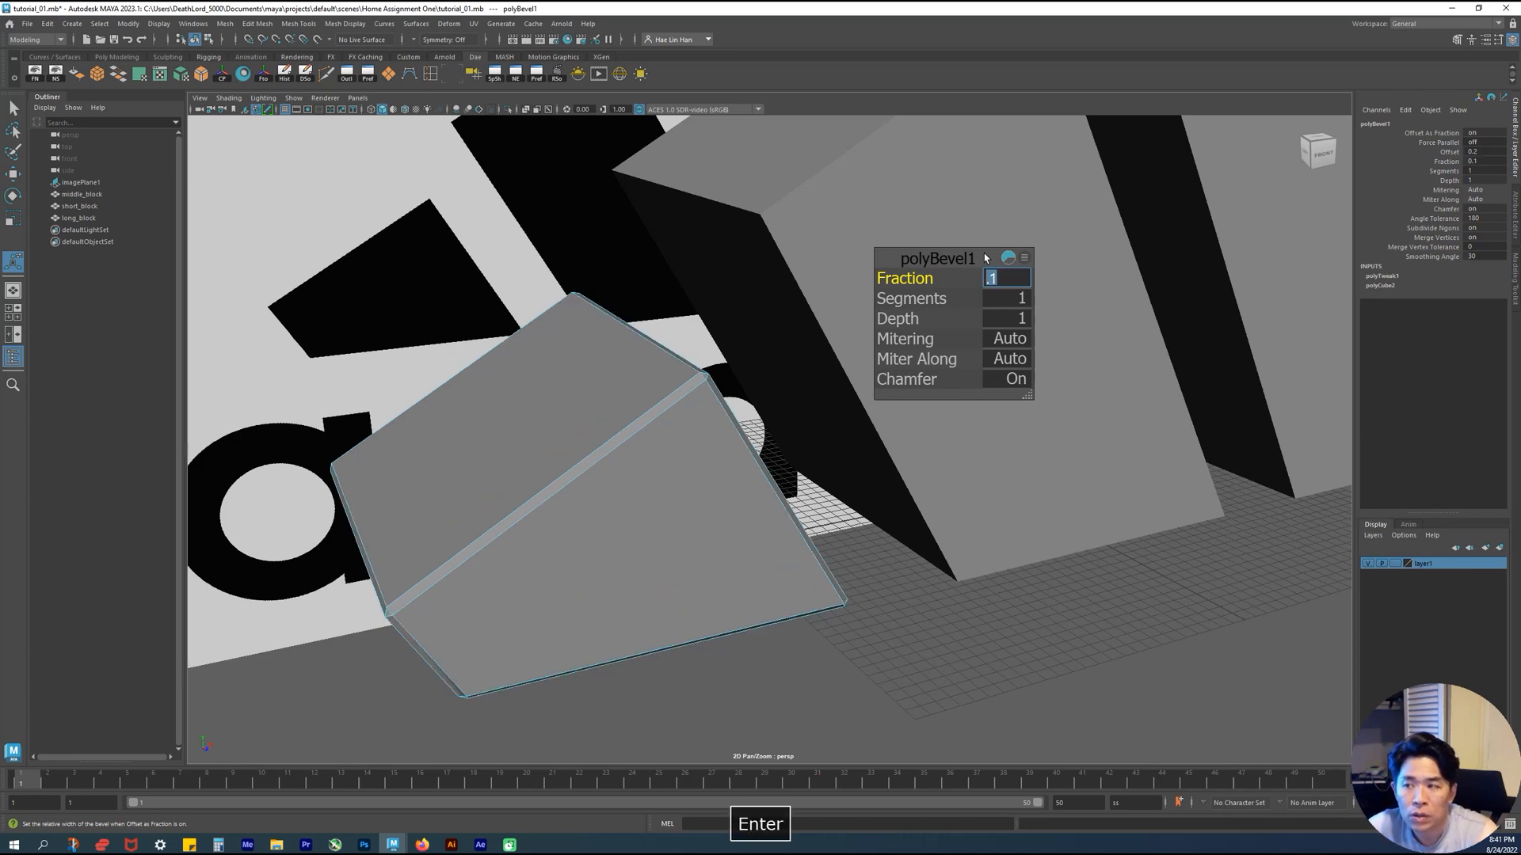
pyautogui.keyDown('alt'); pyautogui.moveTo(761, 492); pyautogui.dragTo(832, 495); pyautogui.keyUp('alt')
pyautogui.click(999, 643)
pyautogui.moveTo(1000, 643); pyautogui.dragTo(1102, 520, button='right')
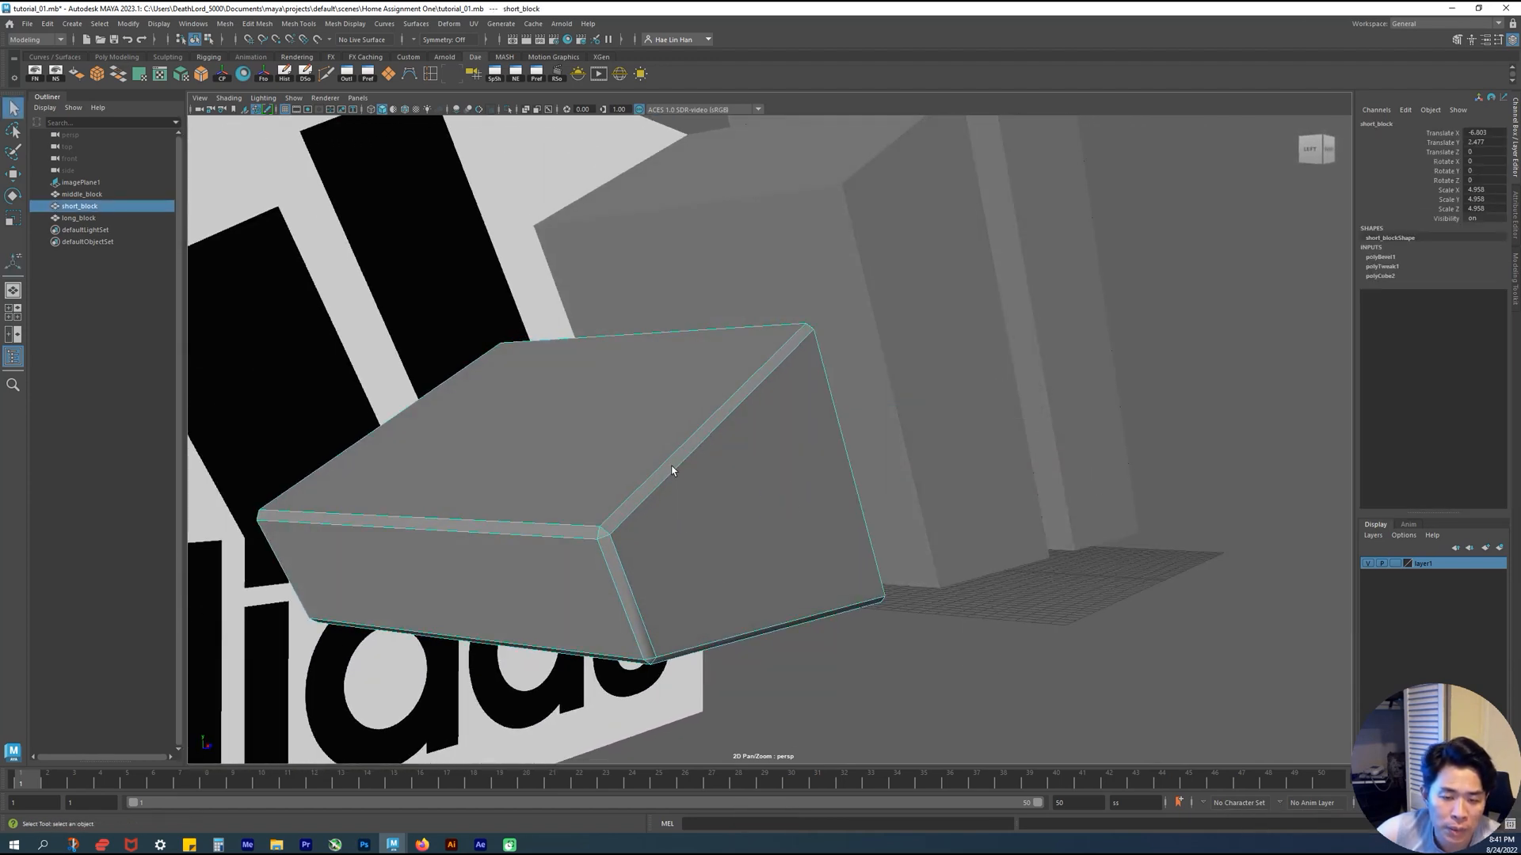
# Undo the recent selection changes and the bevel fraction change on the short block
pyautogui.rightClick(716, 505)
pyautogui.hotkey('ctrl', 'z')
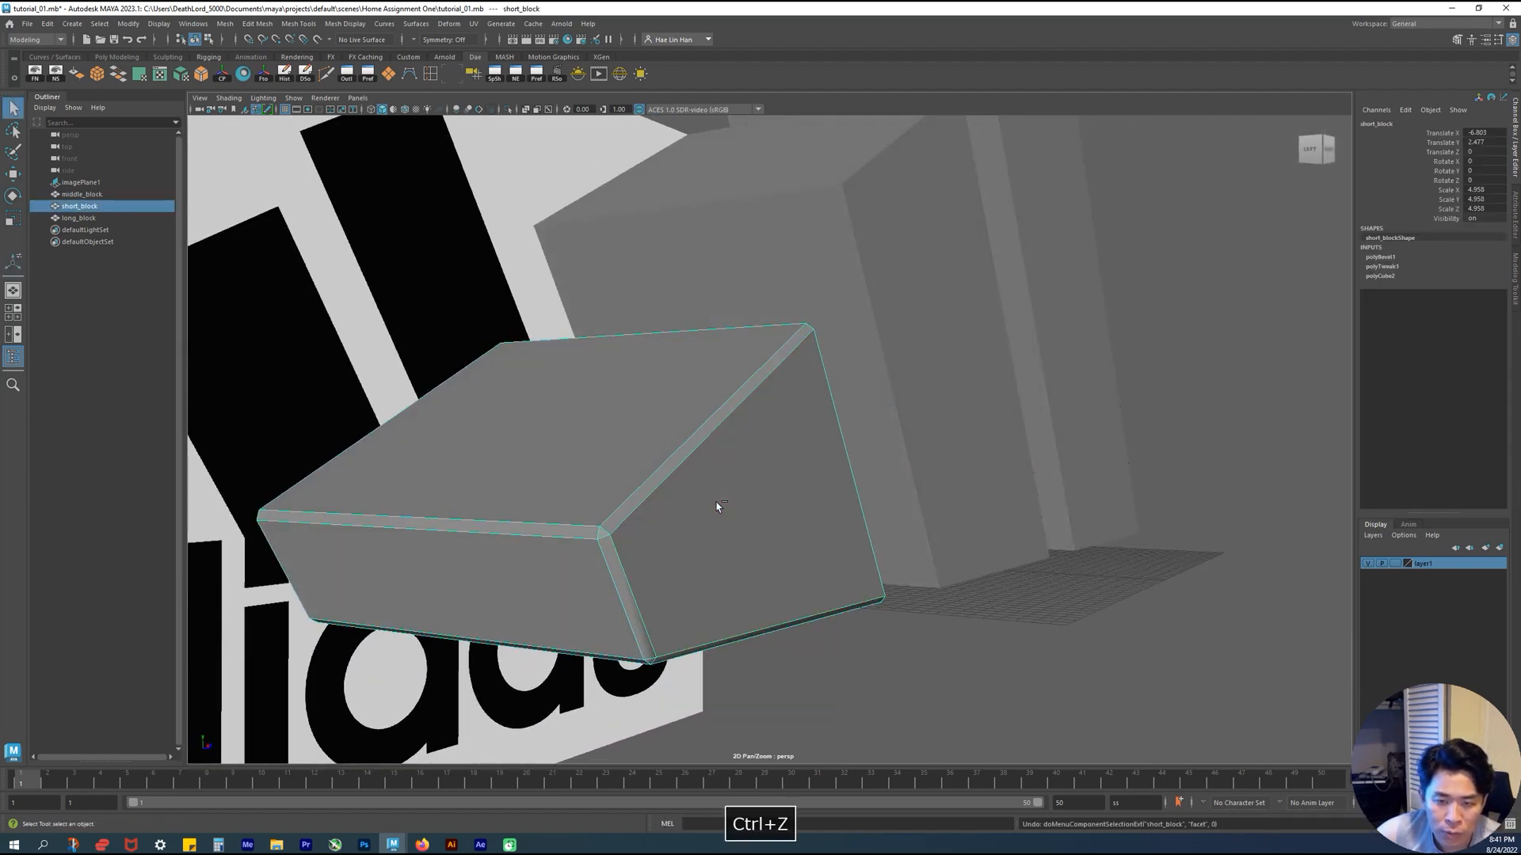
pyautogui.hotkey('ctrl', 'z')
pyautogui.hotkey('ctrl', 'z')
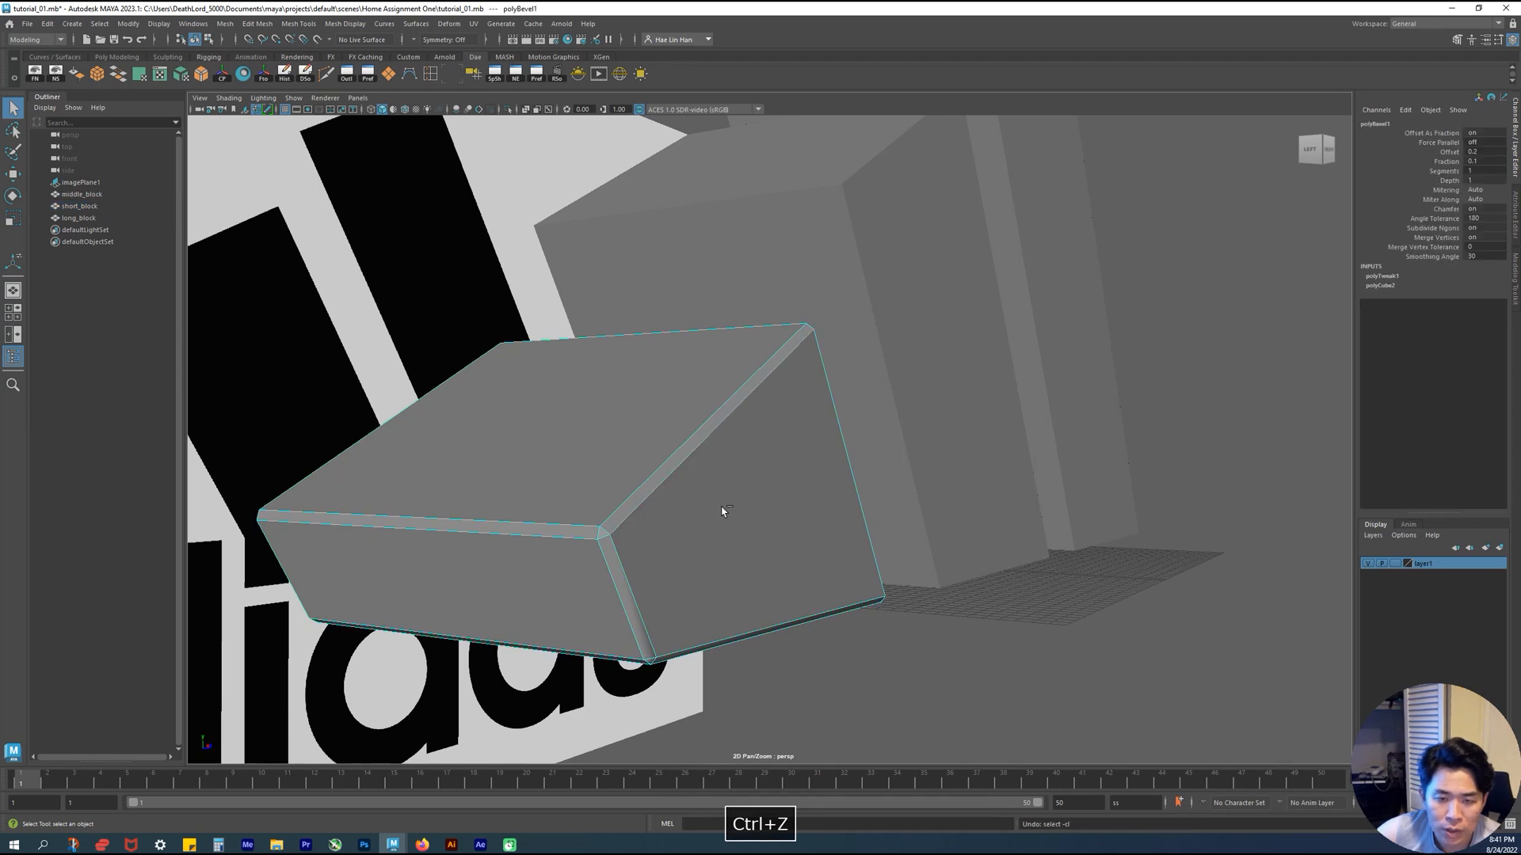
pyautogui.hotkey('ctrl', 'z')
# Return the short block to object mode and bring its bevel settings back up with the Show Manipulator tool
pyautogui.keyDown('alt'); pyautogui.moveTo(721, 511); pyautogui.dragTo(660, 516); pyautogui.keyUp('alt')
pyautogui.moveTo(660, 516); pyautogui.dragTo(683, 493, button='right')
pyautogui.press('w')
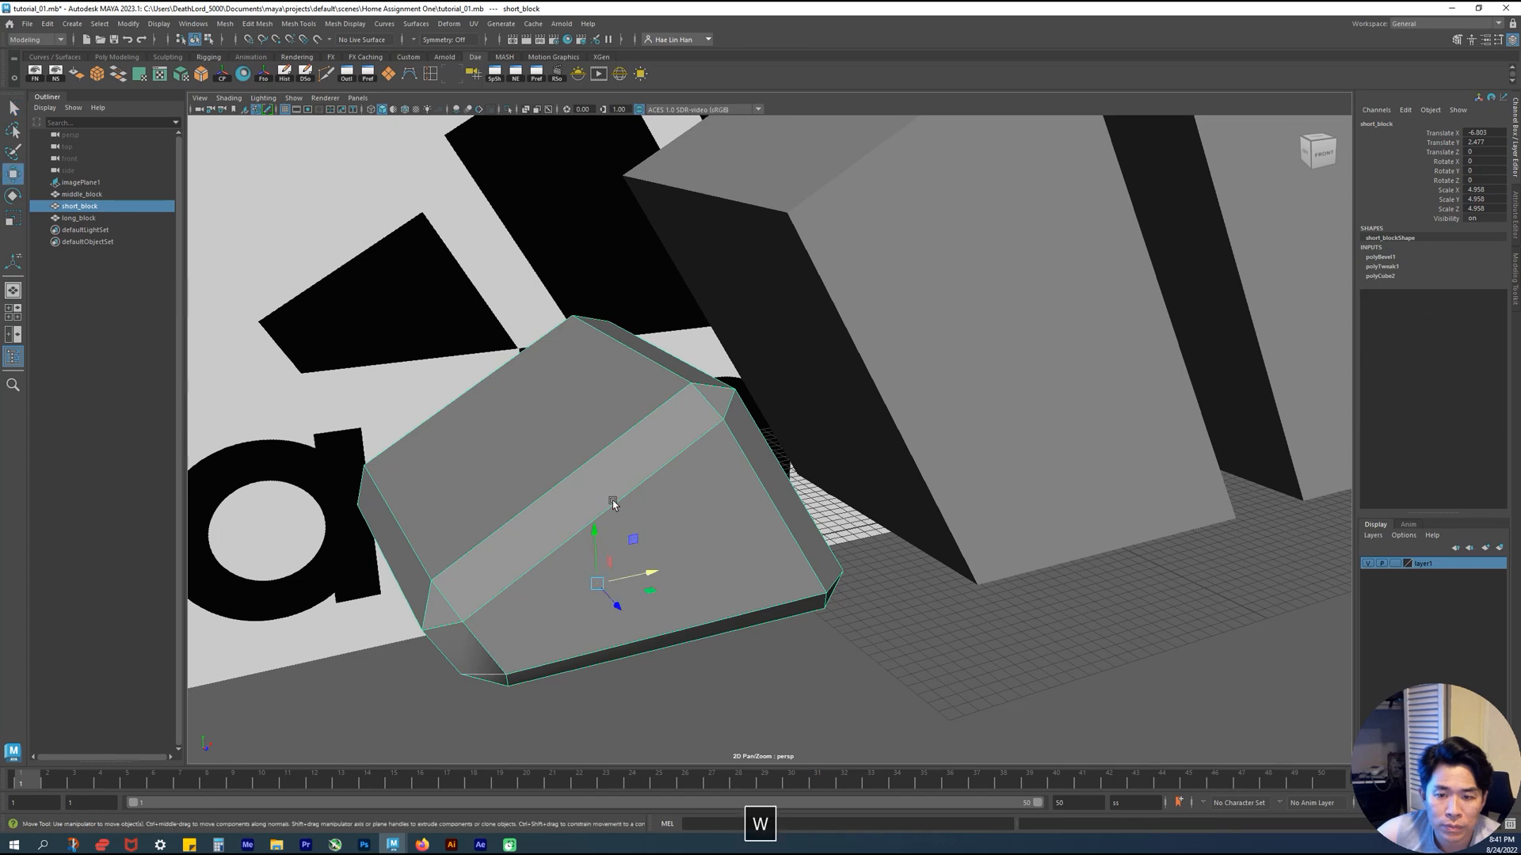
pyautogui.keyDown('alt'); pyautogui.moveTo(935, 551); pyautogui.dragTo(908, 567); pyautogui.keyUp('alt')
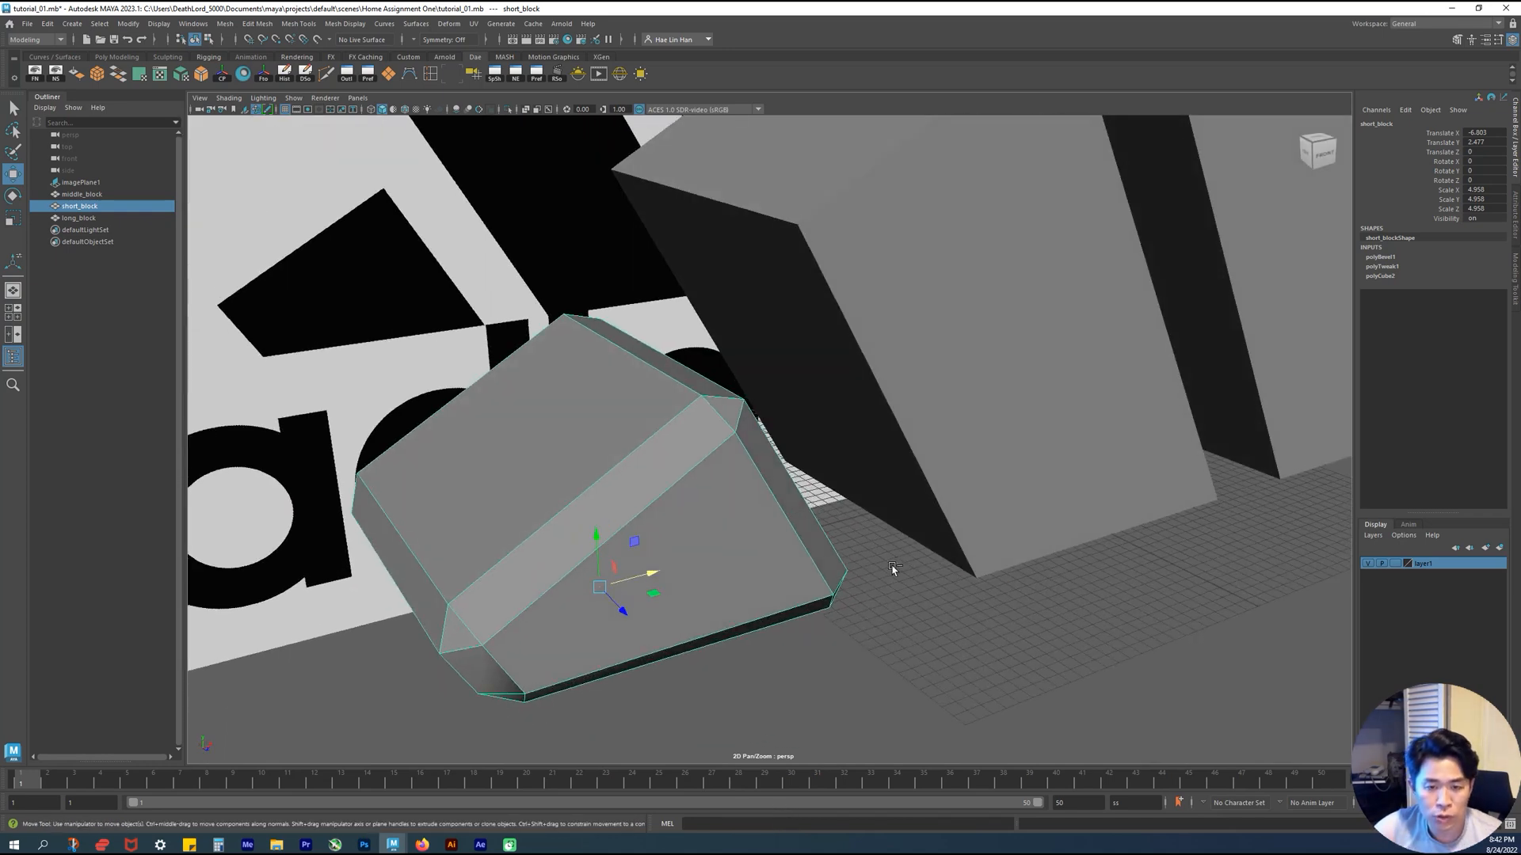
pyautogui.hotkey('ctrl', 't')
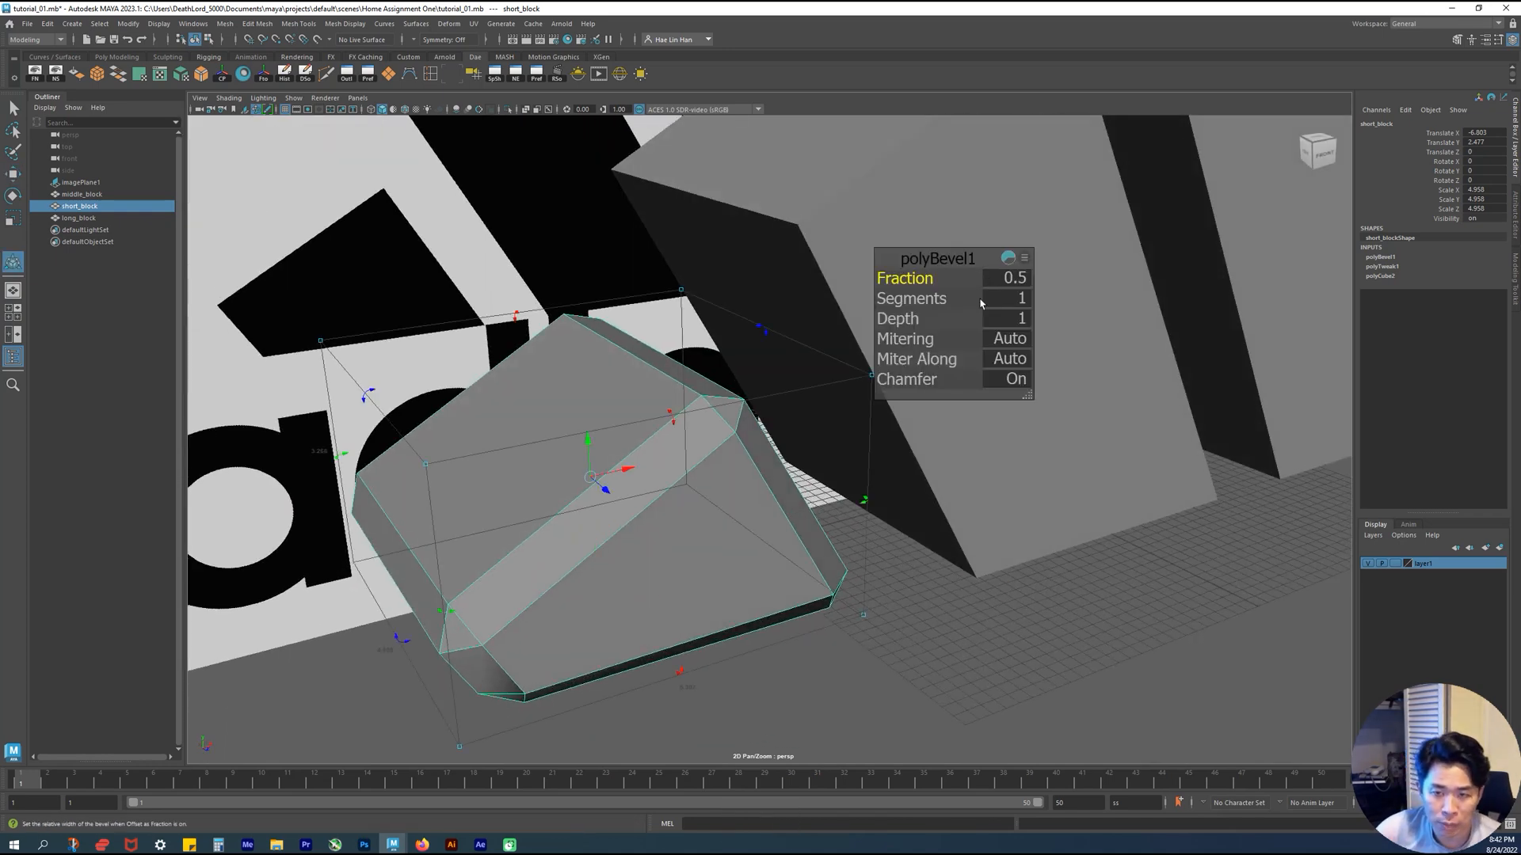
pyautogui.keyDown('alt'); pyautogui.moveTo(633, 584); pyautogui.dragTo(681, 491); pyautogui.keyUp('alt')
pyautogui.press('w')
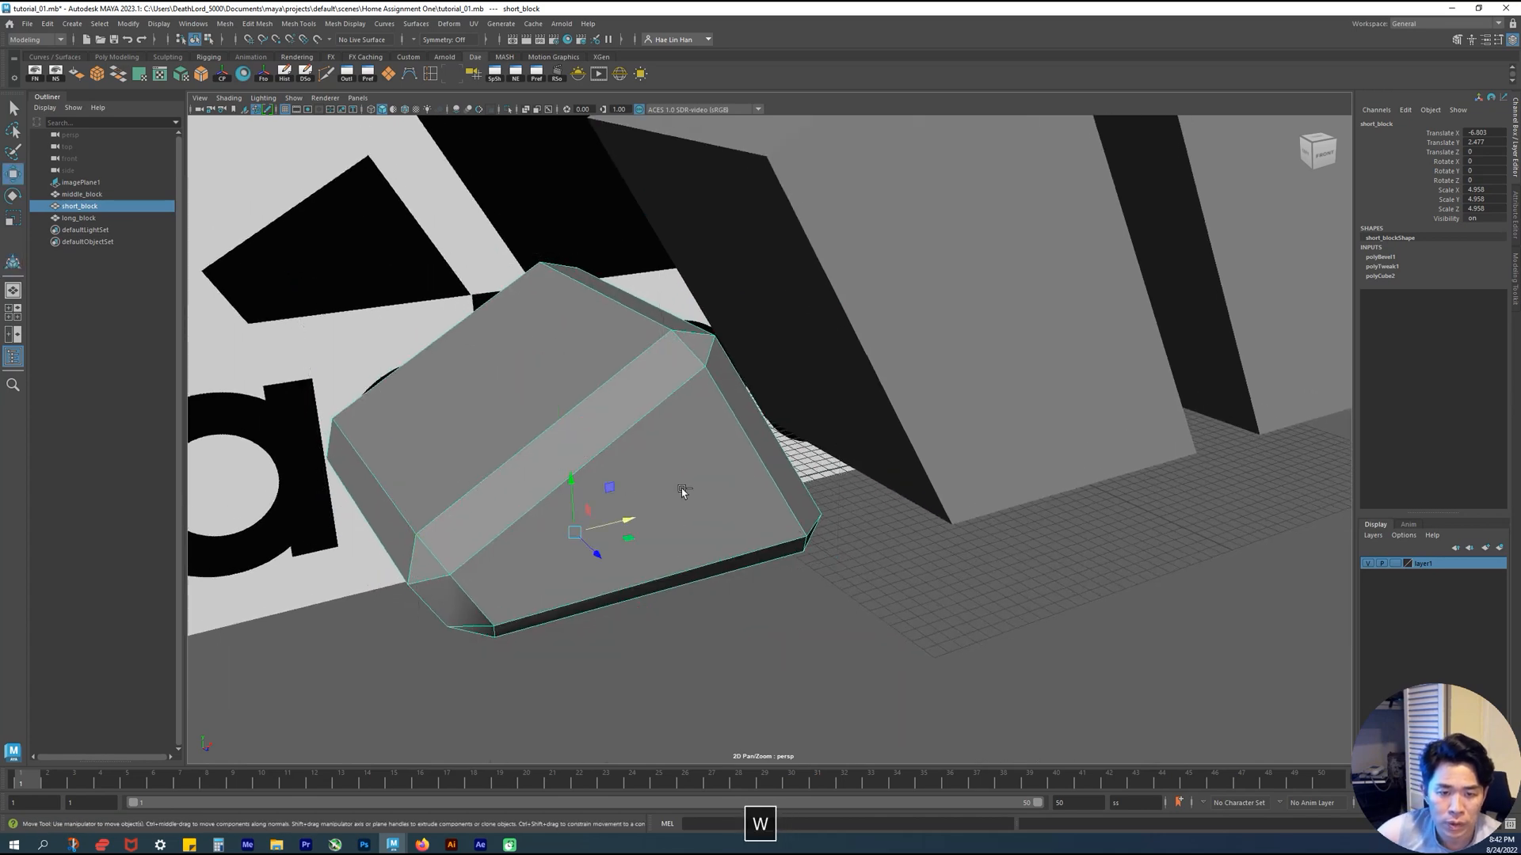
pyautogui.hotkey('ctrl', 't')
pyautogui.keyDown('alt'); pyautogui.moveTo(625, 445); pyautogui.dragTo(428, 386); pyautogui.keyUp('alt')
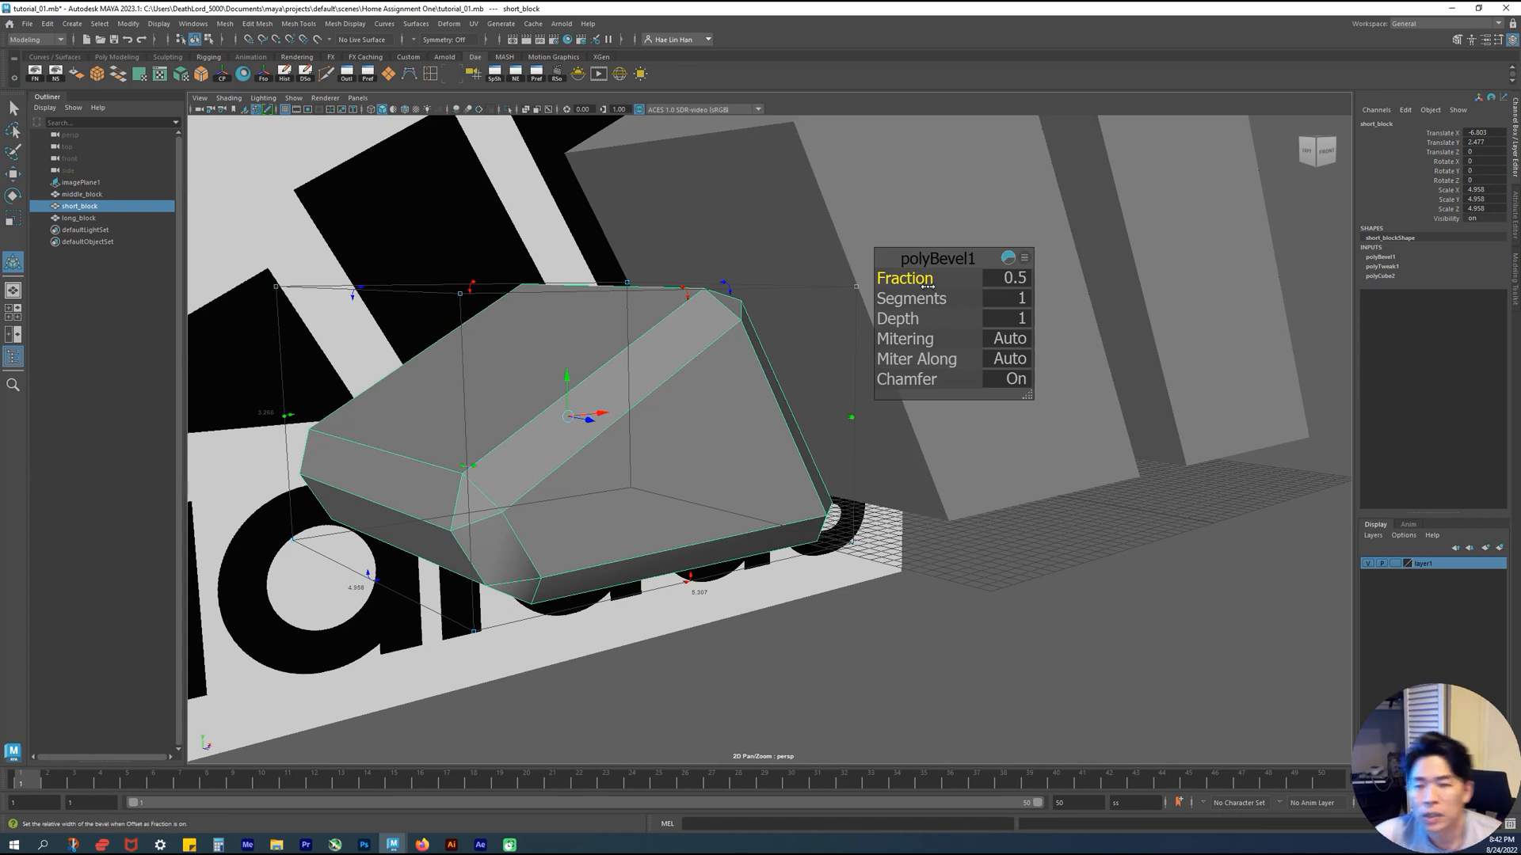
# Set the short block's bevel fraction to 0.1 and deselect the block
pyautogui.click(1009, 277)
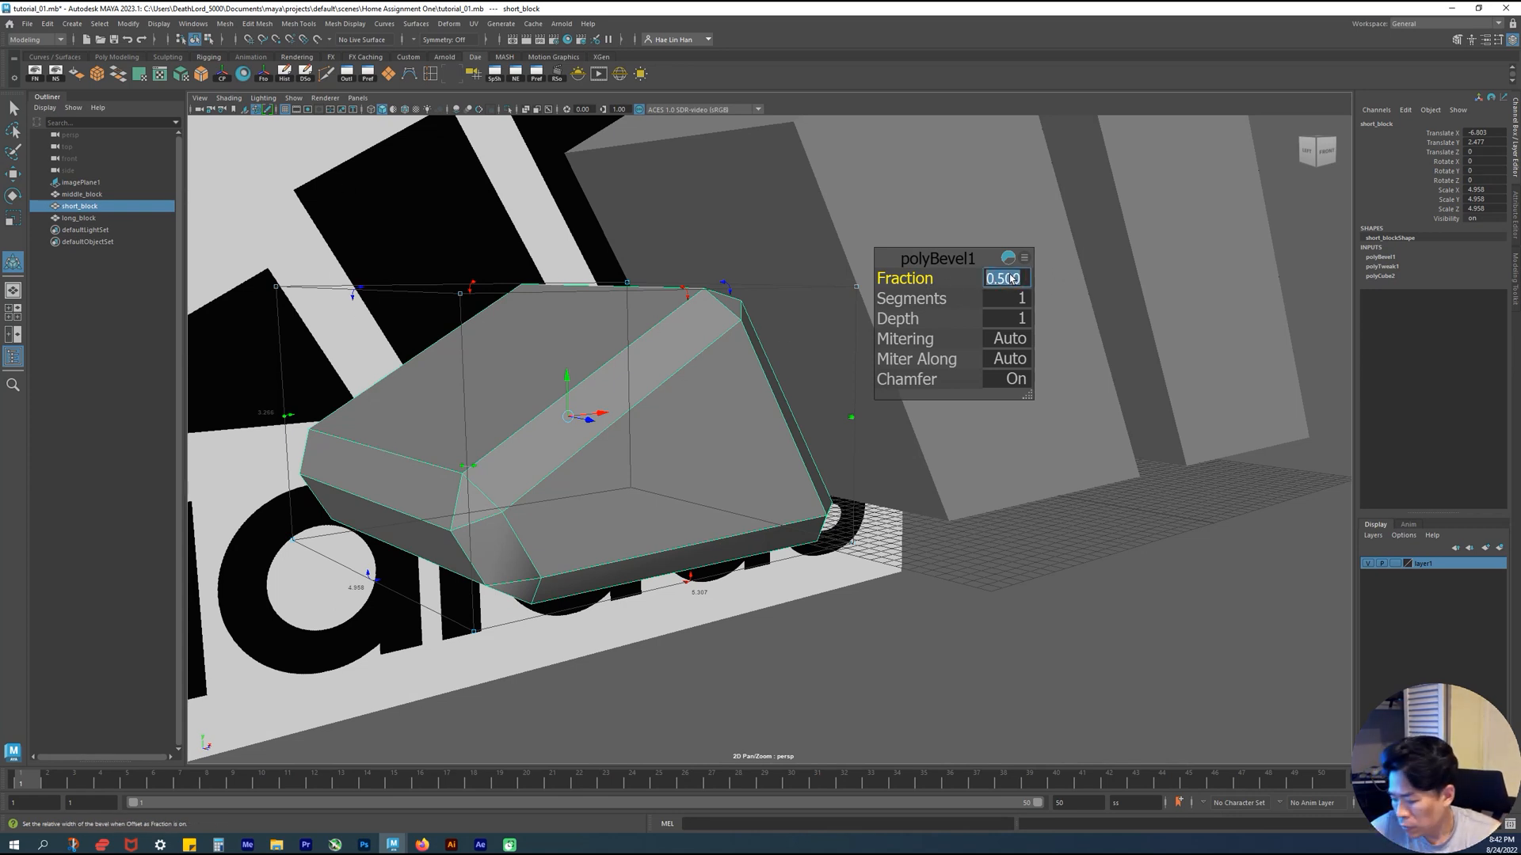
pyautogui.write('1')
pyautogui.press('Return')
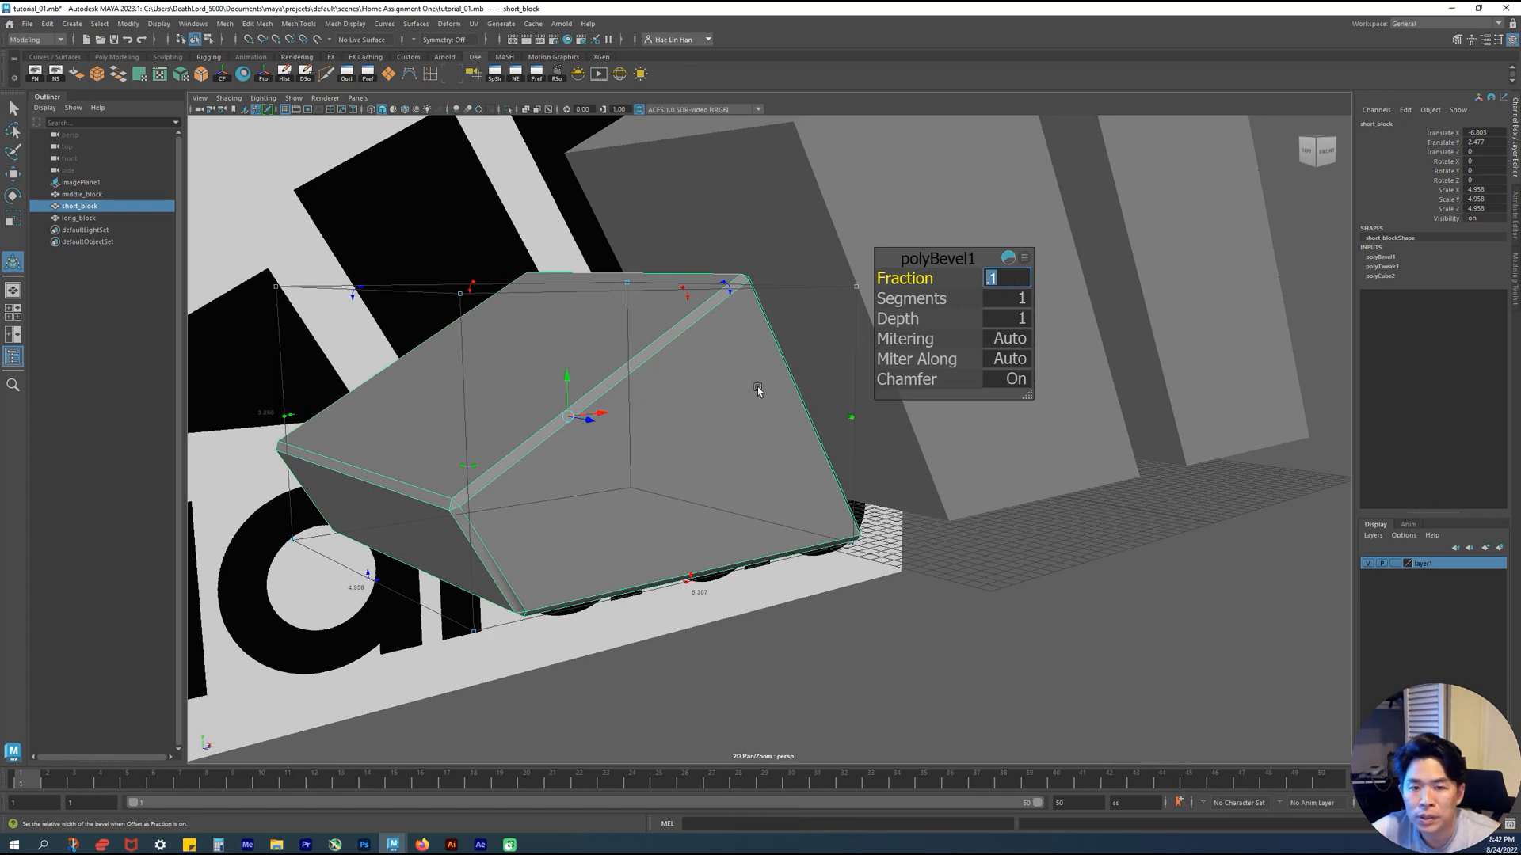
pyautogui.moveTo(684, 375); pyautogui.dragTo(836, 329, button='right')
pyautogui.click(1113, 643)
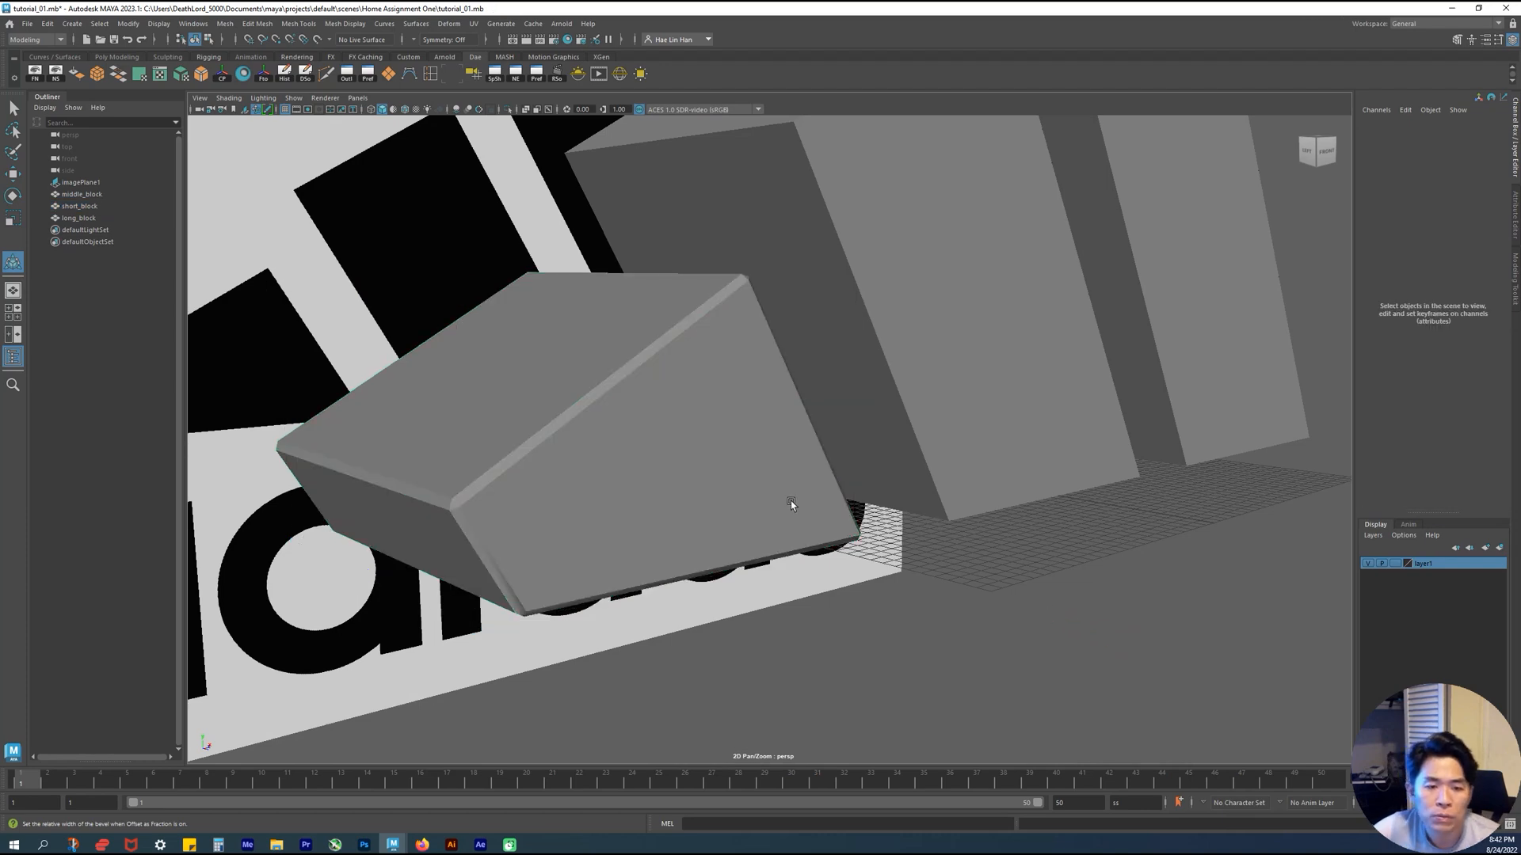
# Reselect the short block and set its bevel fraction to 0.075
pyautogui.keyDown('alt'); pyautogui.moveTo(940, 465); pyautogui.dragTo(787, 502); pyautogui.keyUp('alt')
pyautogui.click(718, 491)
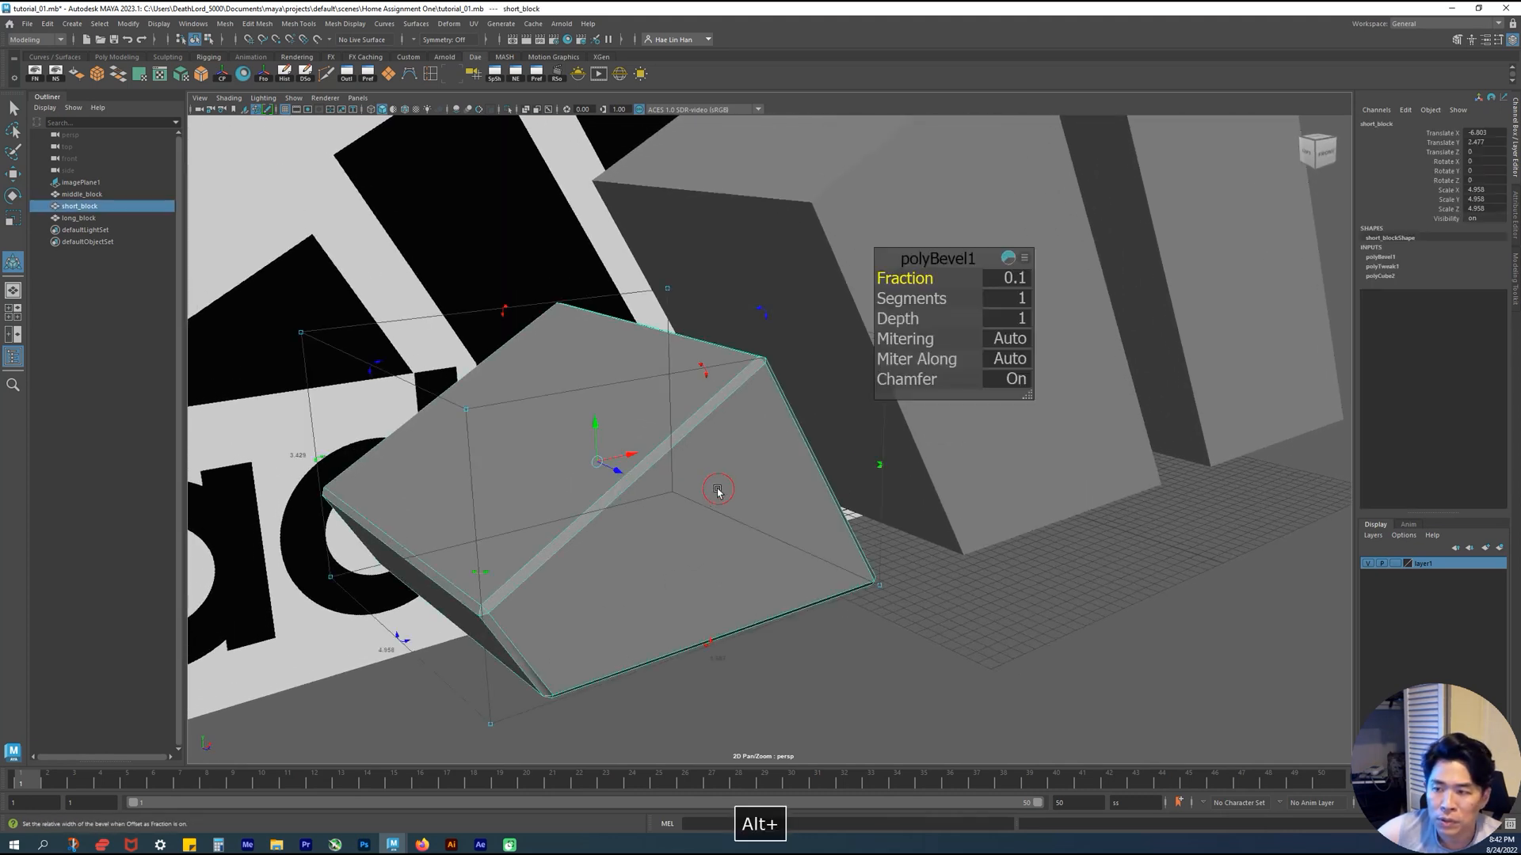
pyautogui.click(1010, 278)
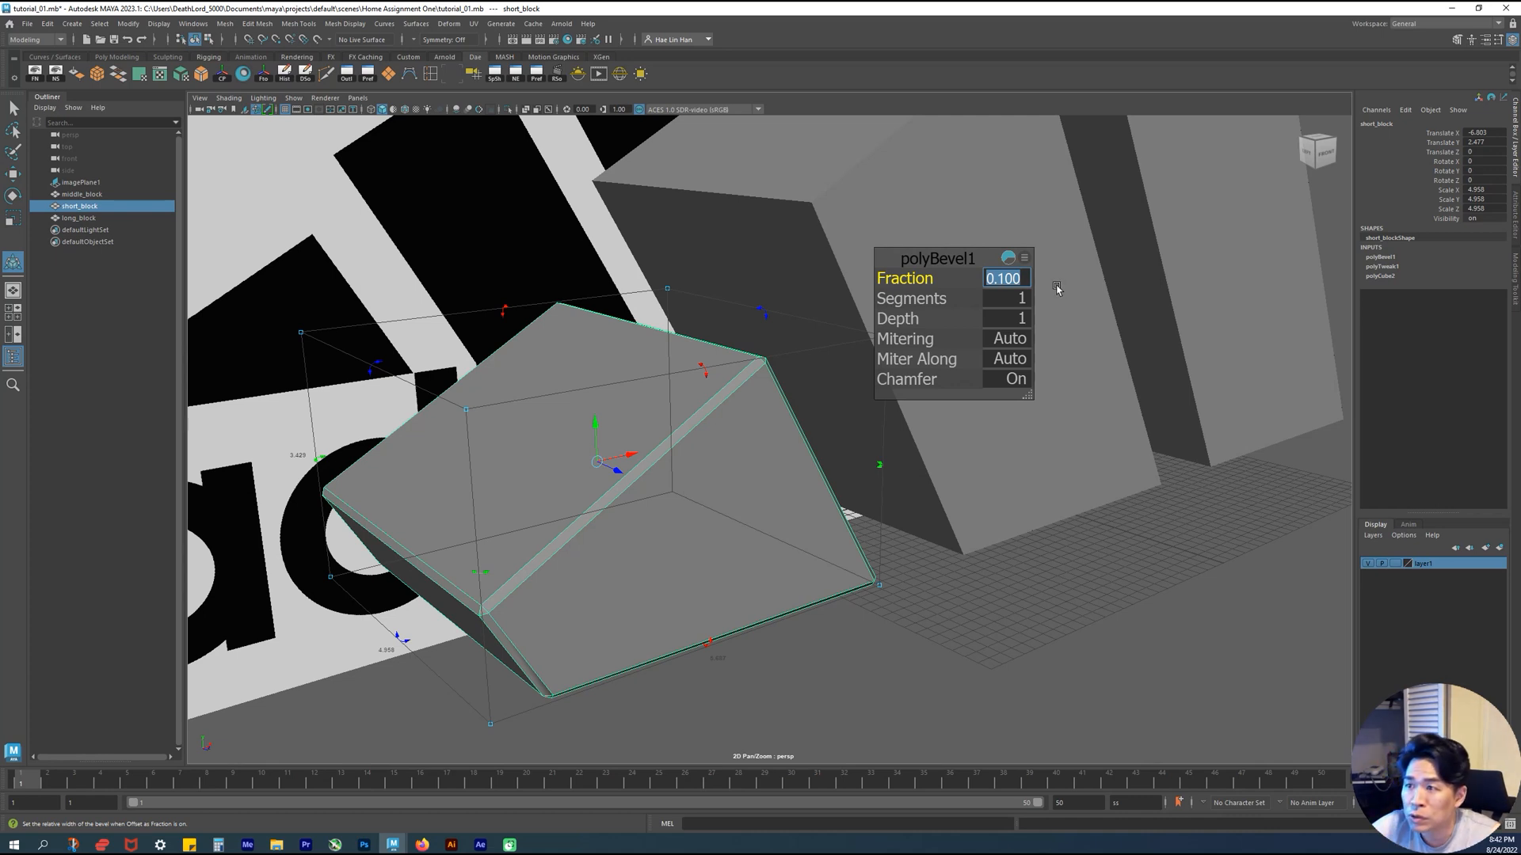
pyautogui.write('.075')
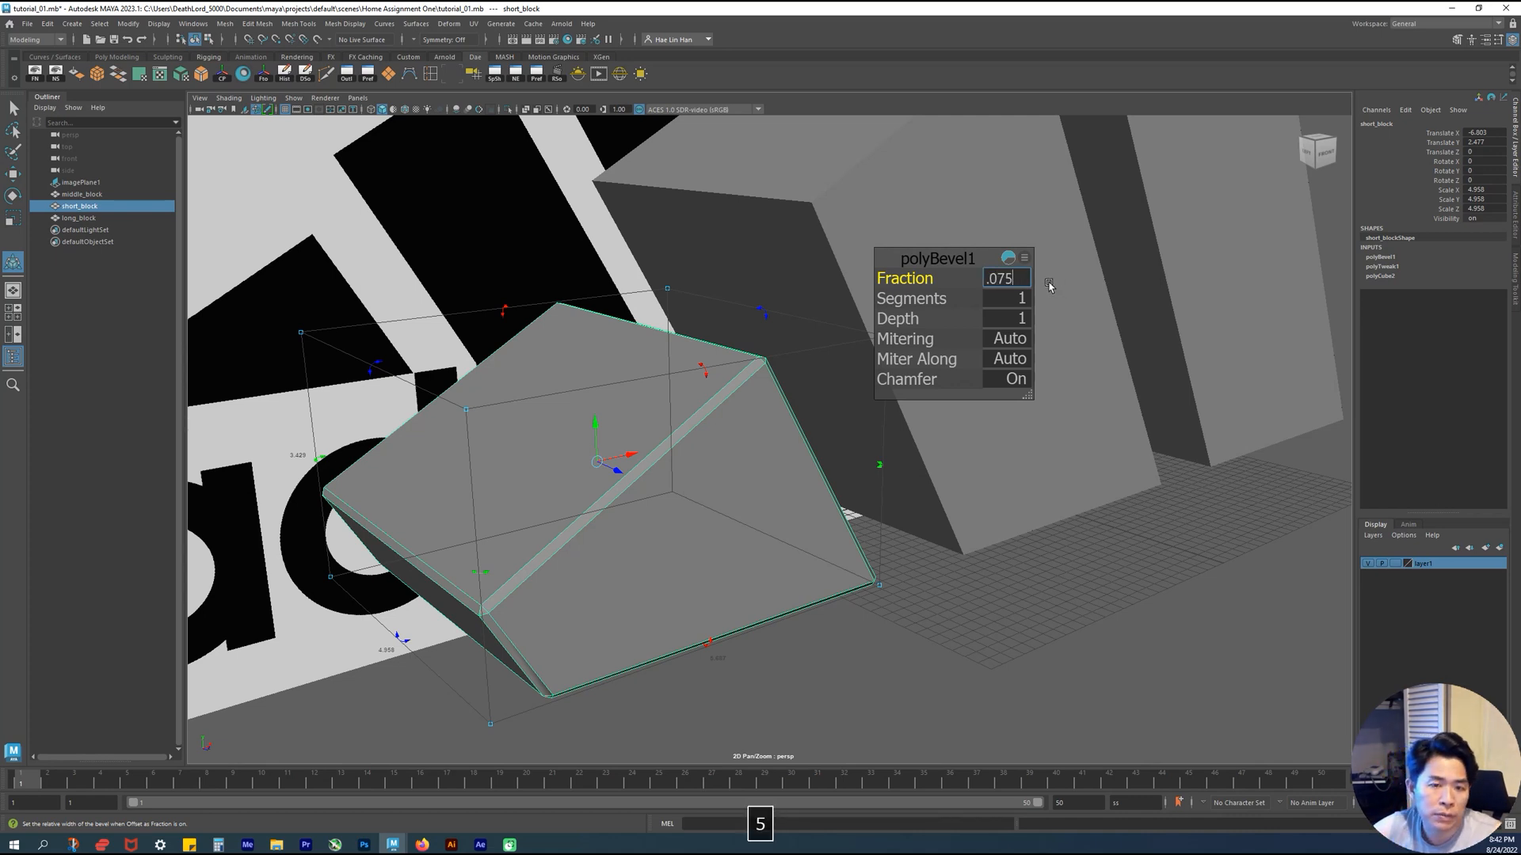
pyautogui.press('Return')
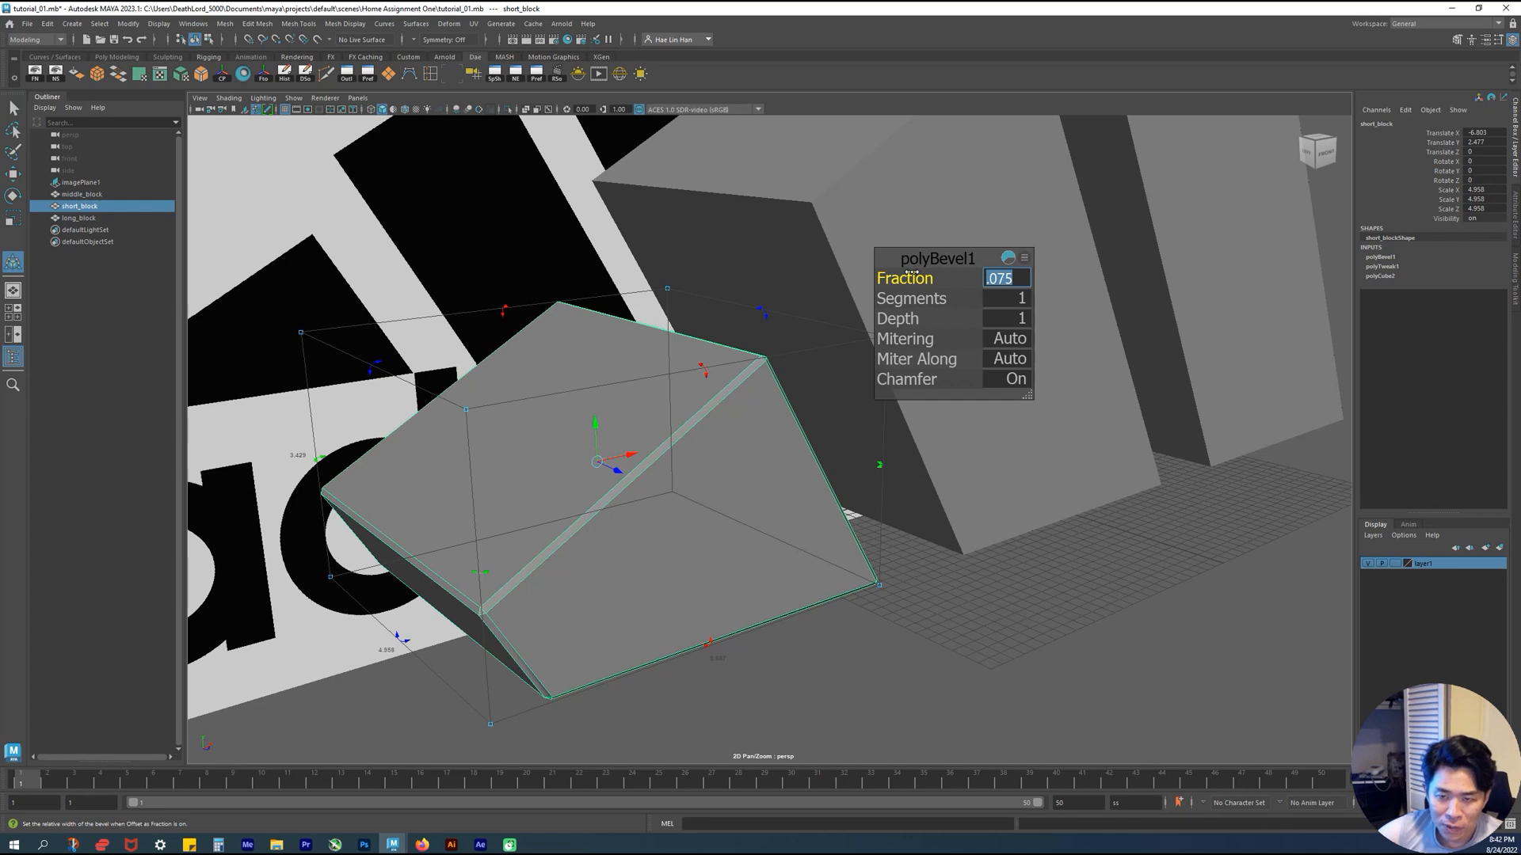
# Deselect the short block and examine its beveled edges from the side, the front and close up
pyautogui.moveTo(805, 584)
pyautogui.keyDown('alt'); pyautogui.mouseDown()
pyautogui.moveTo(991, 554)
pyautogui.moveTo(1116, 571)
pyautogui.moveTo(825, 563)
pyautogui.mouseUp(); pyautogui.keyUp('alt')
pyautogui.rightClick(825, 565)
pyautogui.moveTo(826, 566); pyautogui.dragTo(1062, 370, button='right')
pyautogui.click(1130, 540)
pyautogui.keyDown('alt'); pyautogui.moveTo(1130, 540); pyautogui.dragTo(1080, 457); pyautogui.keyUp('alt')
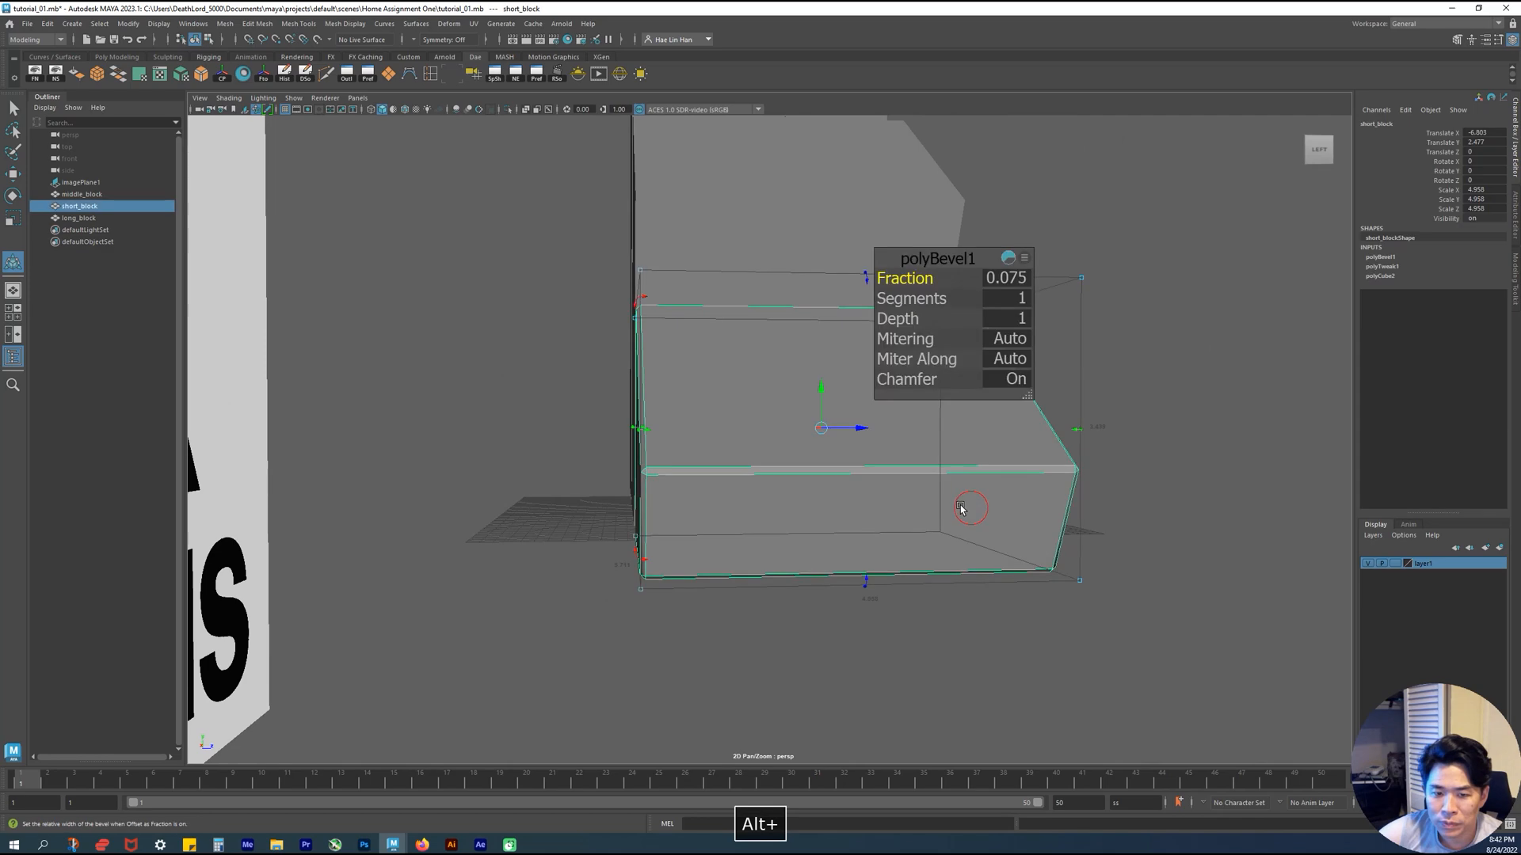
pyautogui.keyDown('alt'); pyautogui.moveTo(961, 503); pyautogui.dragTo(1128, 537); pyautogui.keyUp('alt')
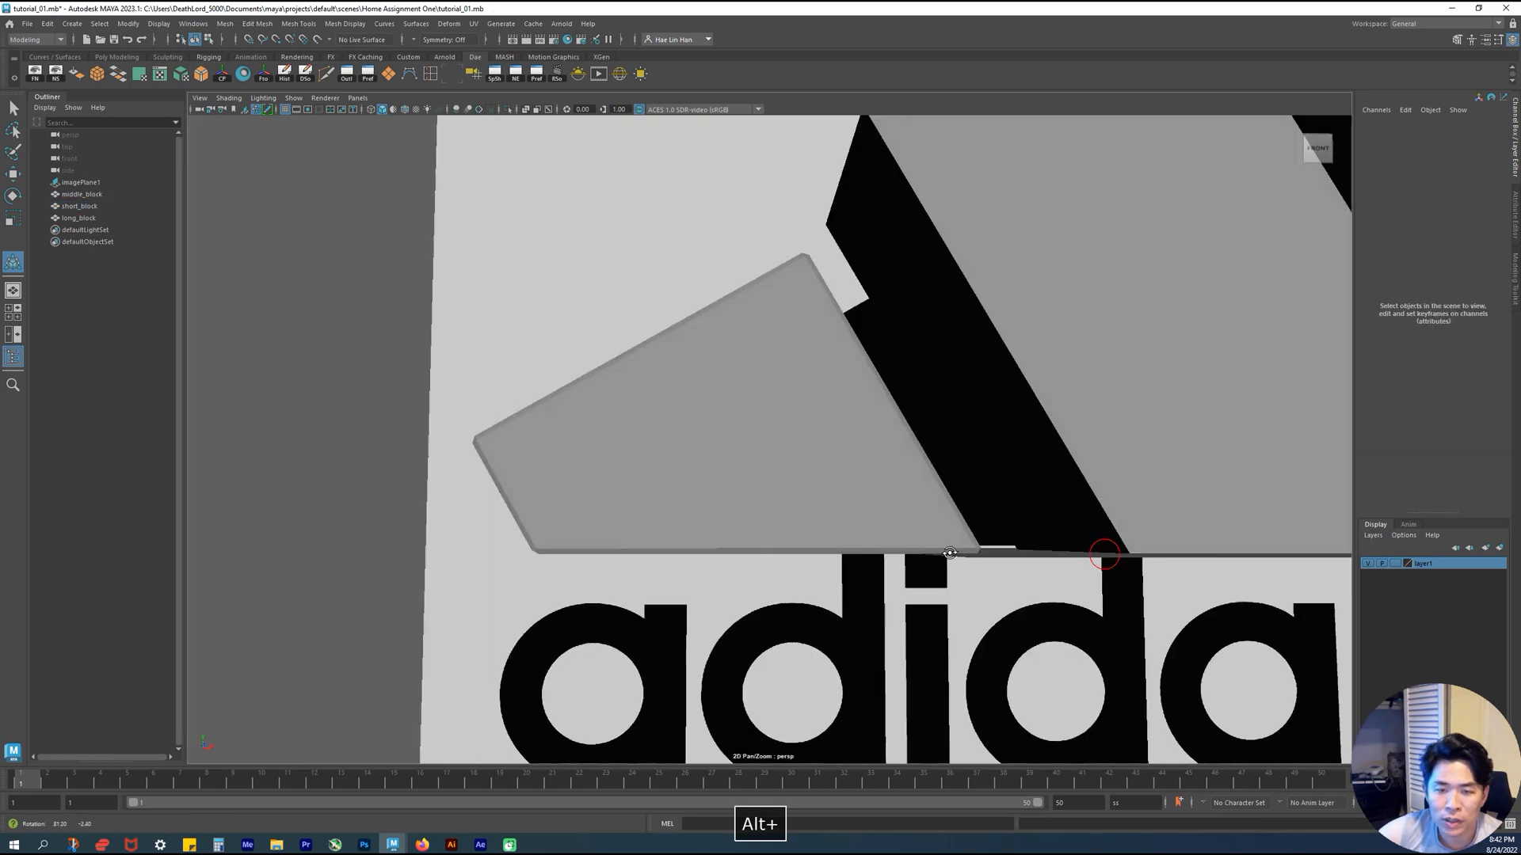
pyautogui.keyDown('alt'); pyautogui.moveTo(1104, 543); pyautogui.dragTo(713, 425); pyautogui.keyUp('alt')
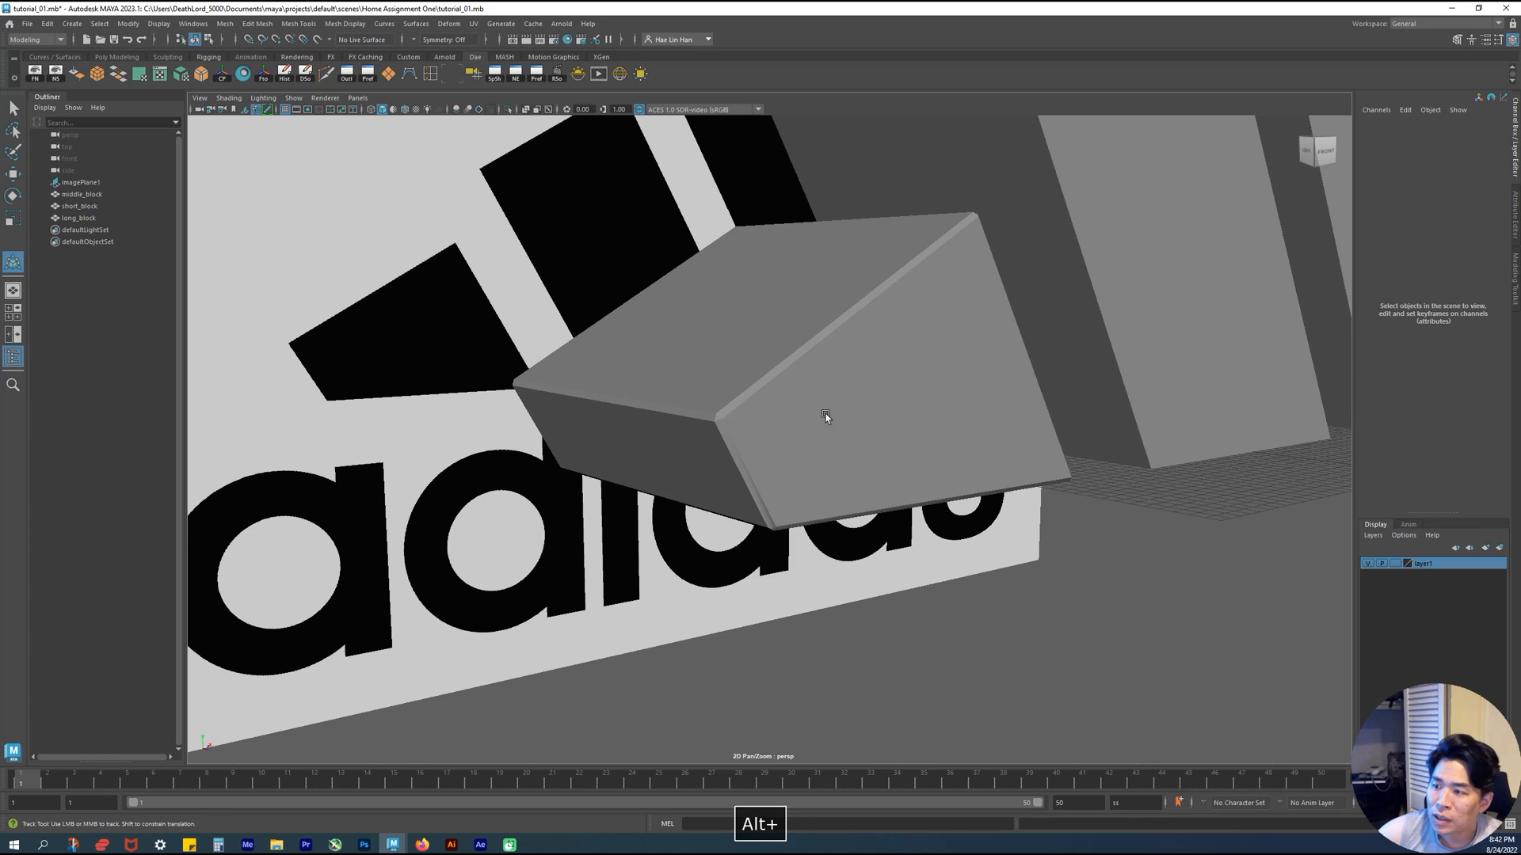
pyautogui.keyDown('alt'); pyautogui.moveTo(825, 397); pyautogui.dragTo(961, 485, button='right'); pyautogui.keyUp('alt')
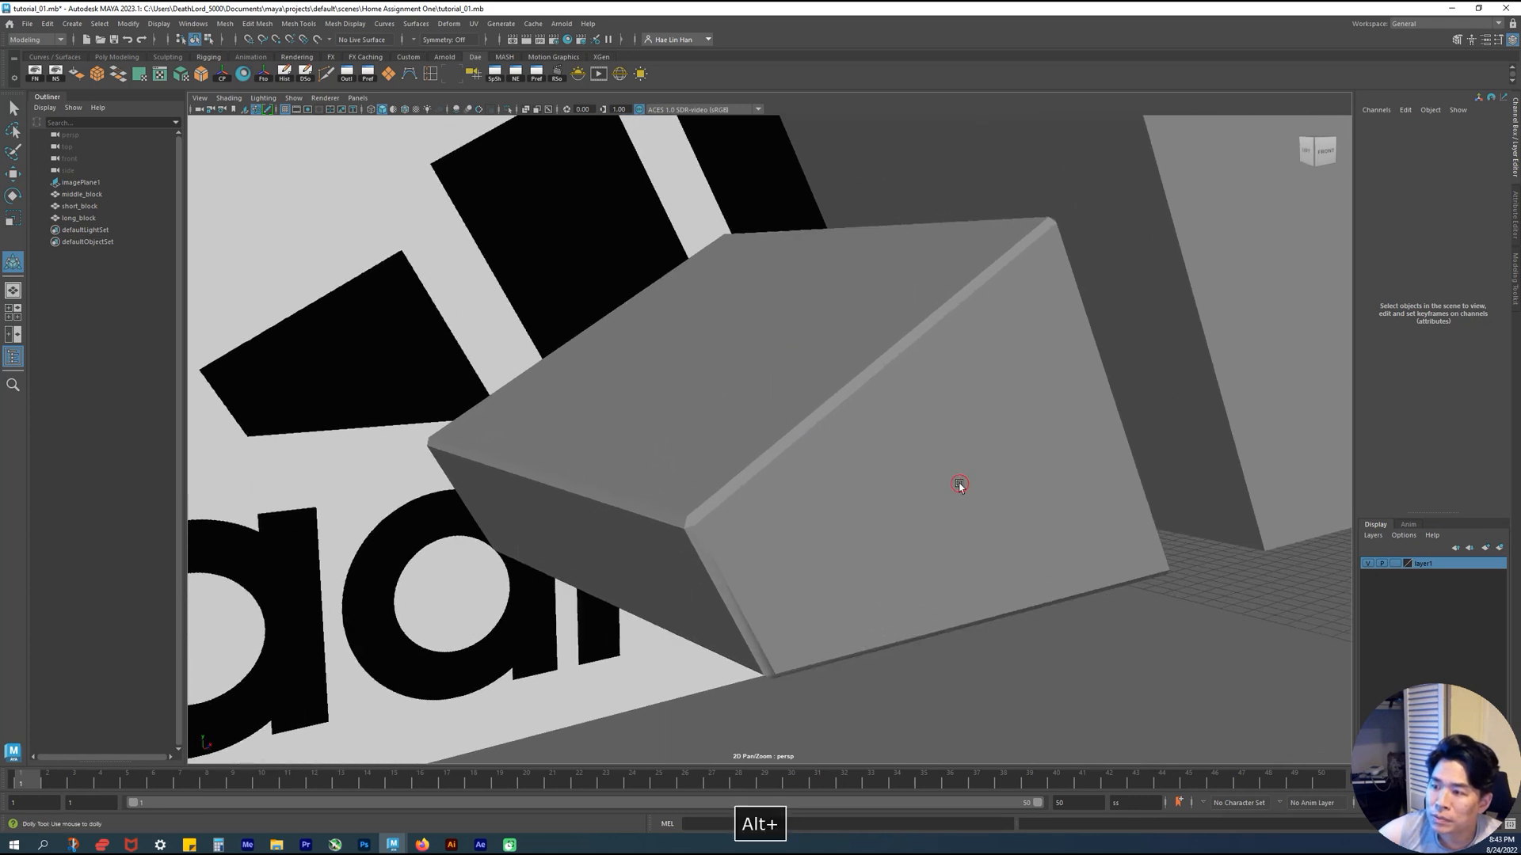
# Reselect the short block and set its bevel segments to 2 in the construction history
pyautogui.click(959, 486)
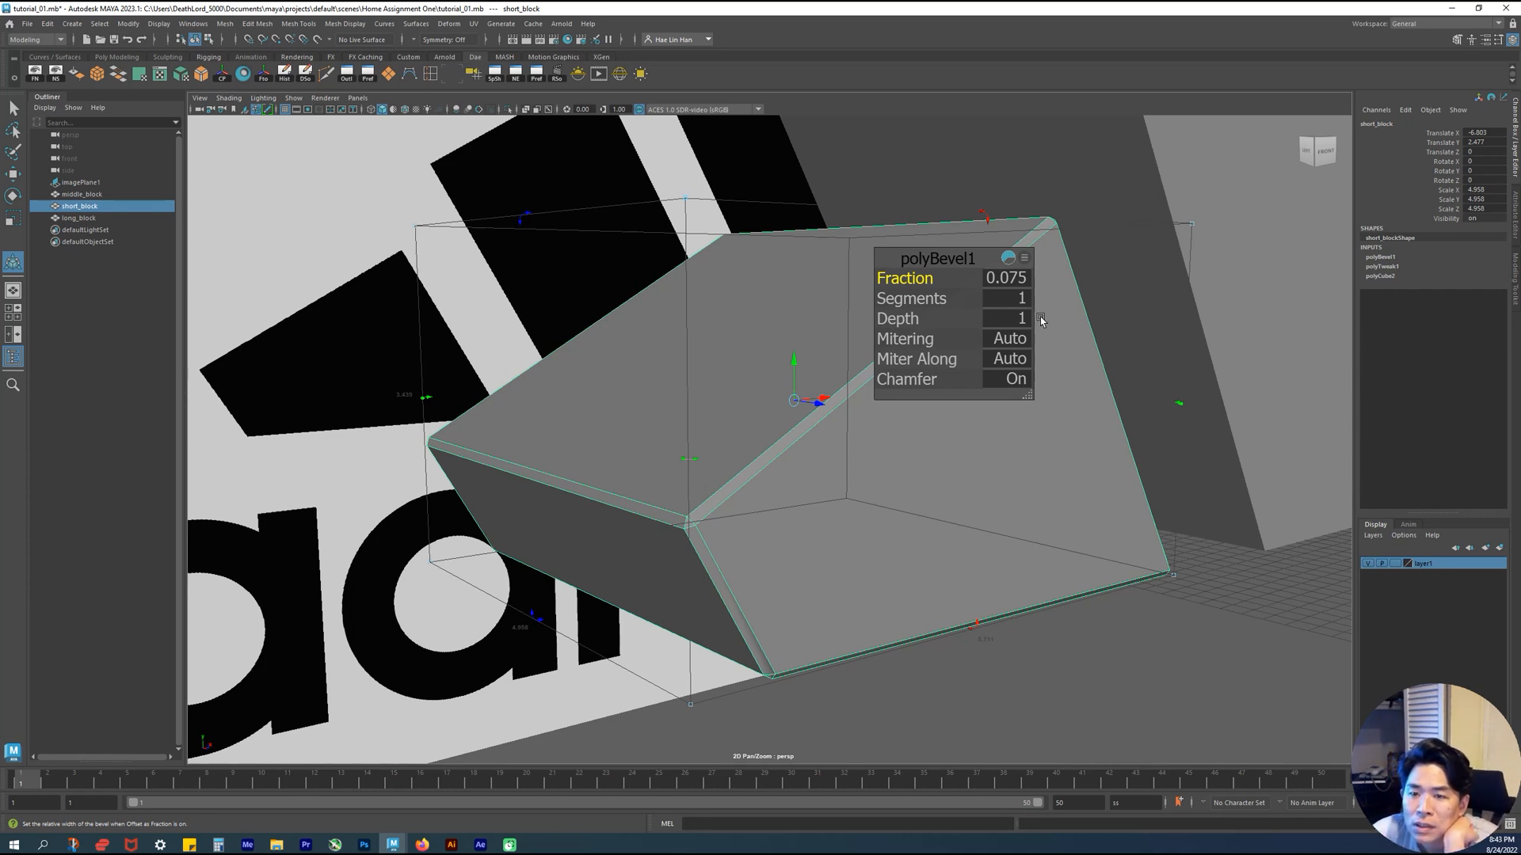
pyautogui.press('w')
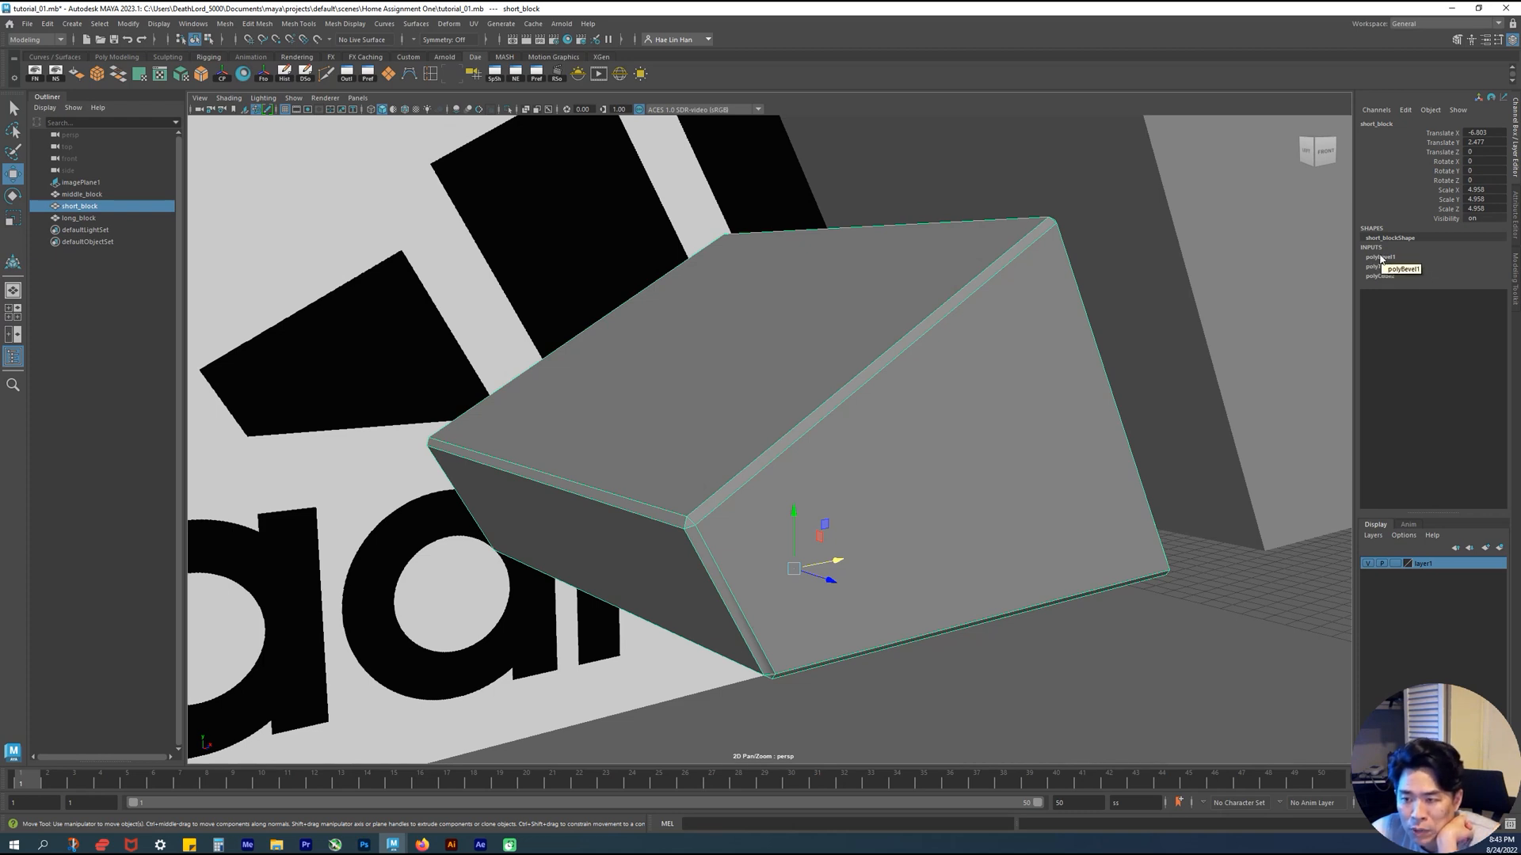
pyautogui.click(1380, 258)
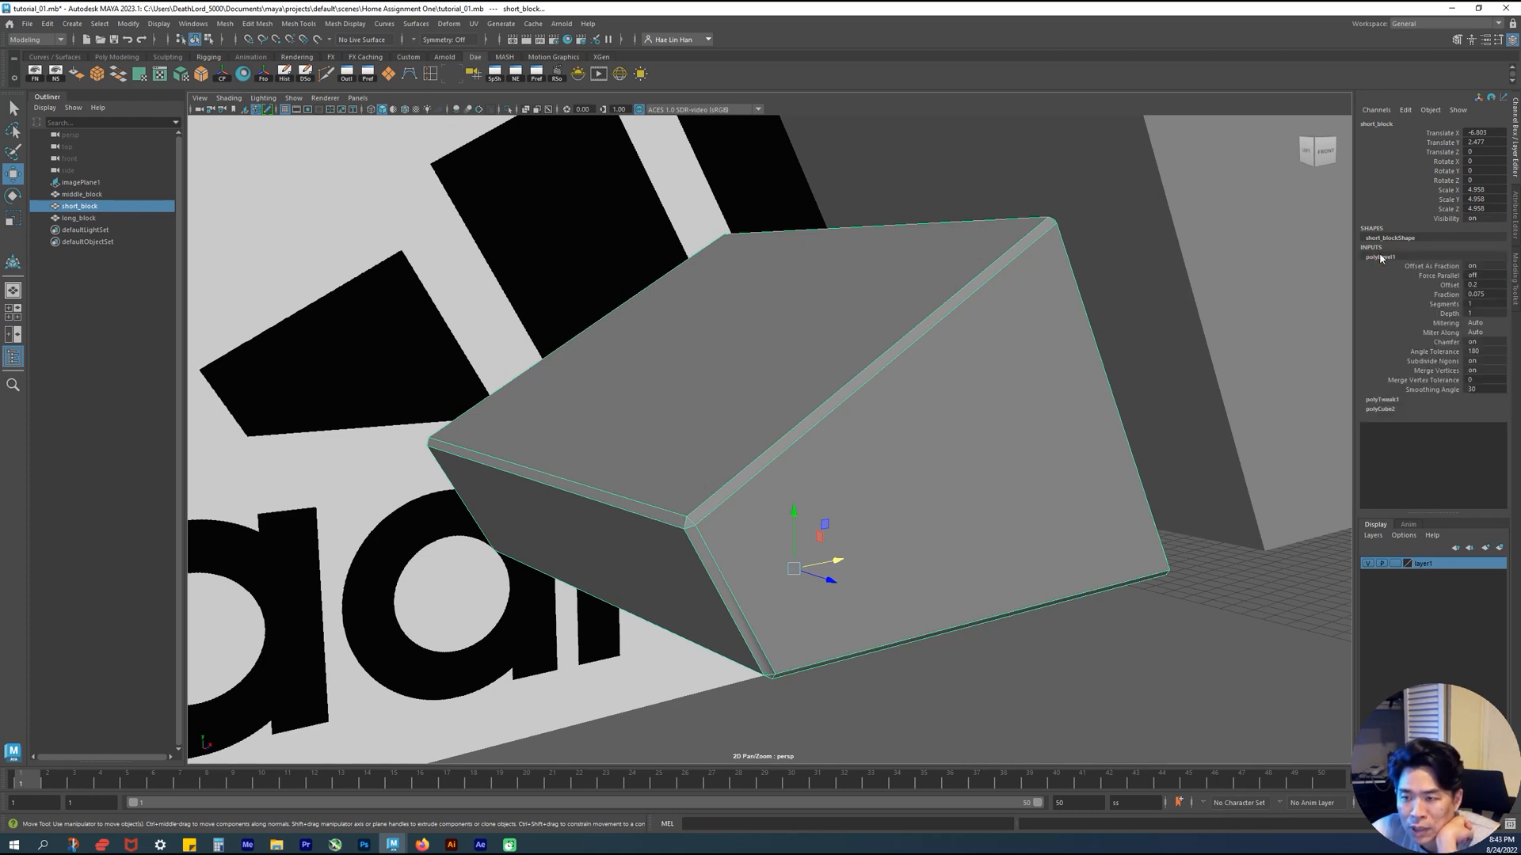
pyautogui.doubleClick(1486, 304)
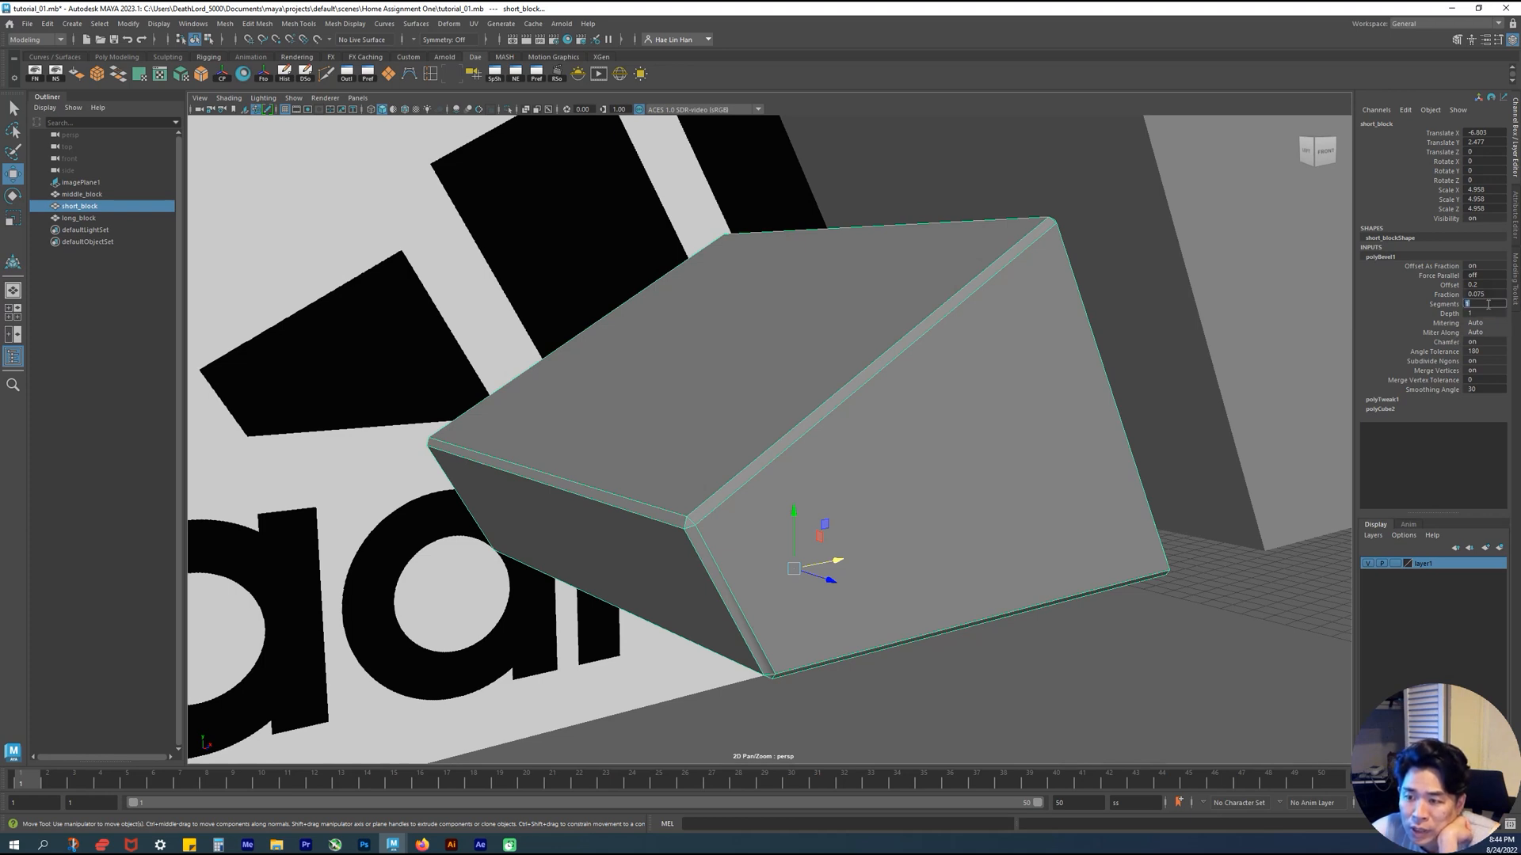
pyautogui.write('2')
pyautogui.press('Return')
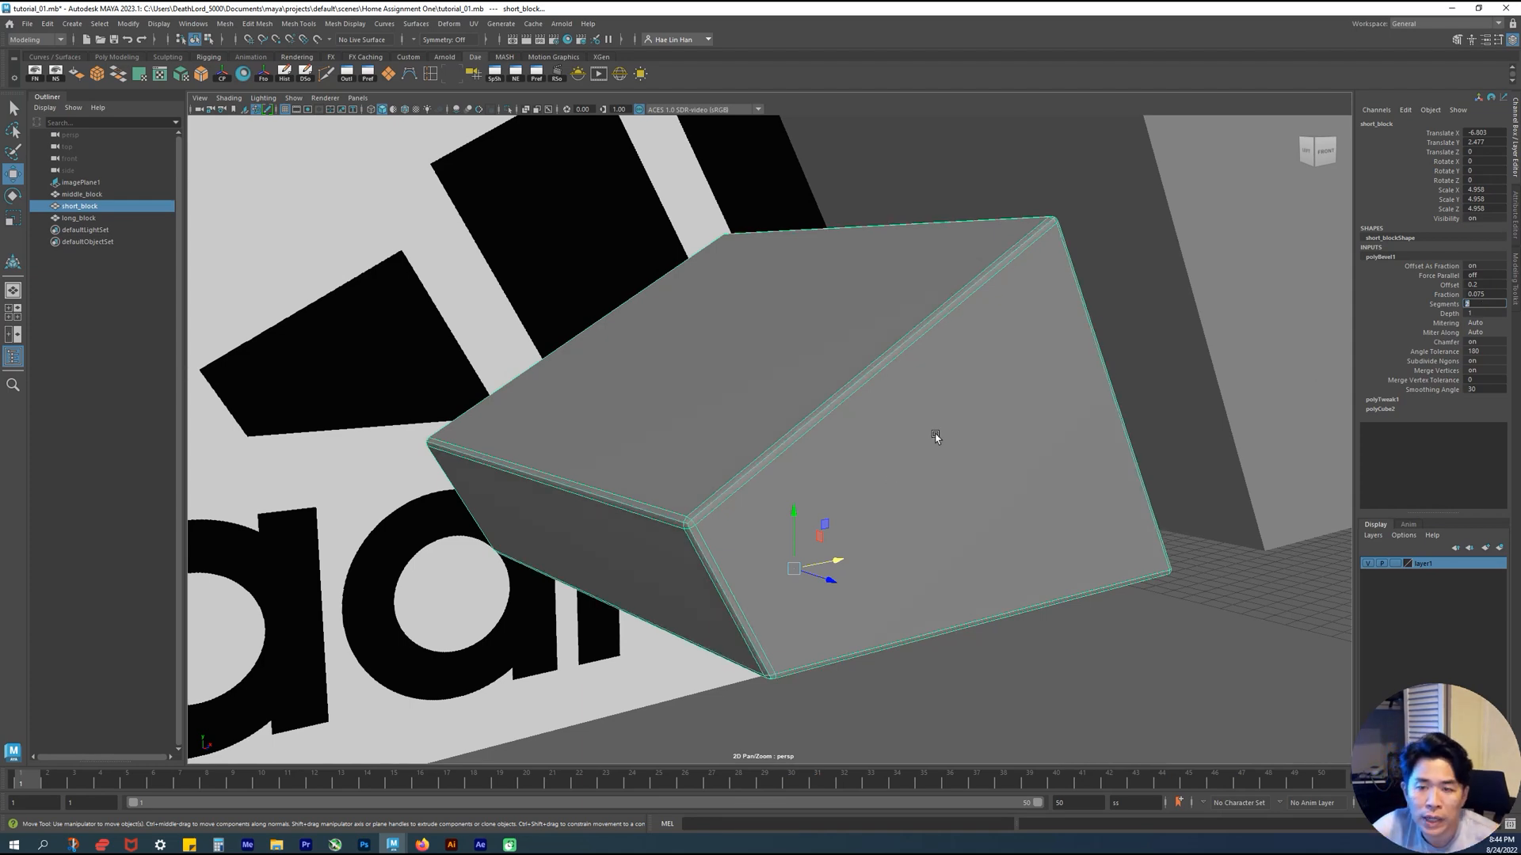
# Examine the short block's two-segment bevel close up and from several sides, deselecting the block to see the shading
pyautogui.keyDown('alt'); pyautogui.moveTo(1052, 408); pyautogui.dragTo(1076, 414); pyautogui.keyUp('alt')
pyautogui.keyDown('alt'); pyautogui.moveTo(977, 325); pyautogui.dragTo(869, 292, button='middle'); pyautogui.keyUp('alt')
pyautogui.keyDown('alt'); pyautogui.moveTo(869, 292); pyautogui.dragTo(855, 373, button='right'); pyautogui.keyUp('alt')
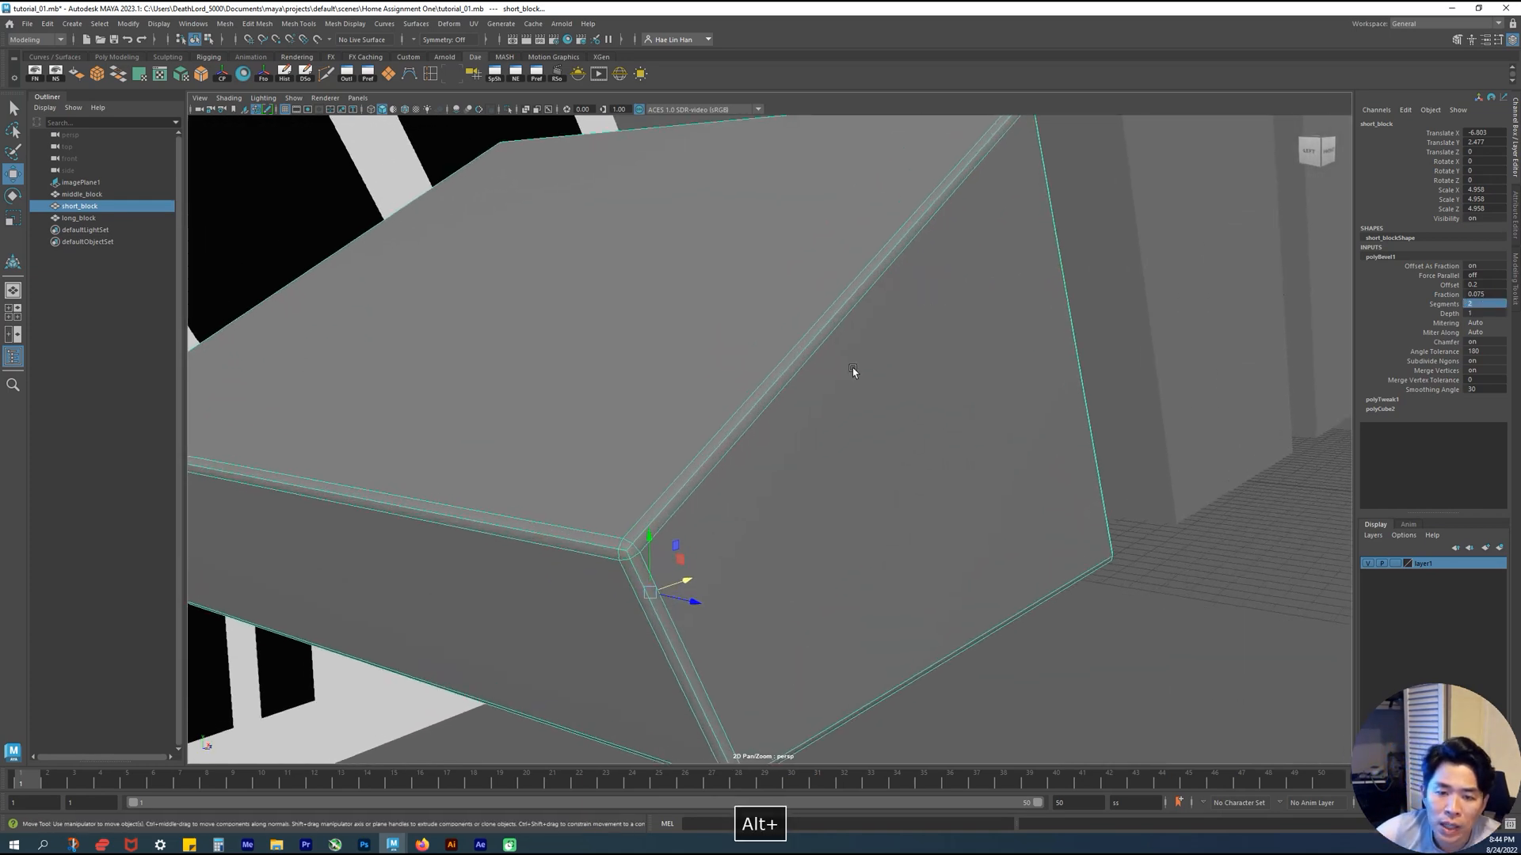
pyautogui.keyDown('alt'); pyautogui.moveTo(856, 373); pyautogui.dragTo(883, 349); pyautogui.keyUp('alt')
pyautogui.keyDown('alt'); pyautogui.moveTo(937, 298); pyautogui.dragTo(733, 385); pyautogui.keyUp('alt')
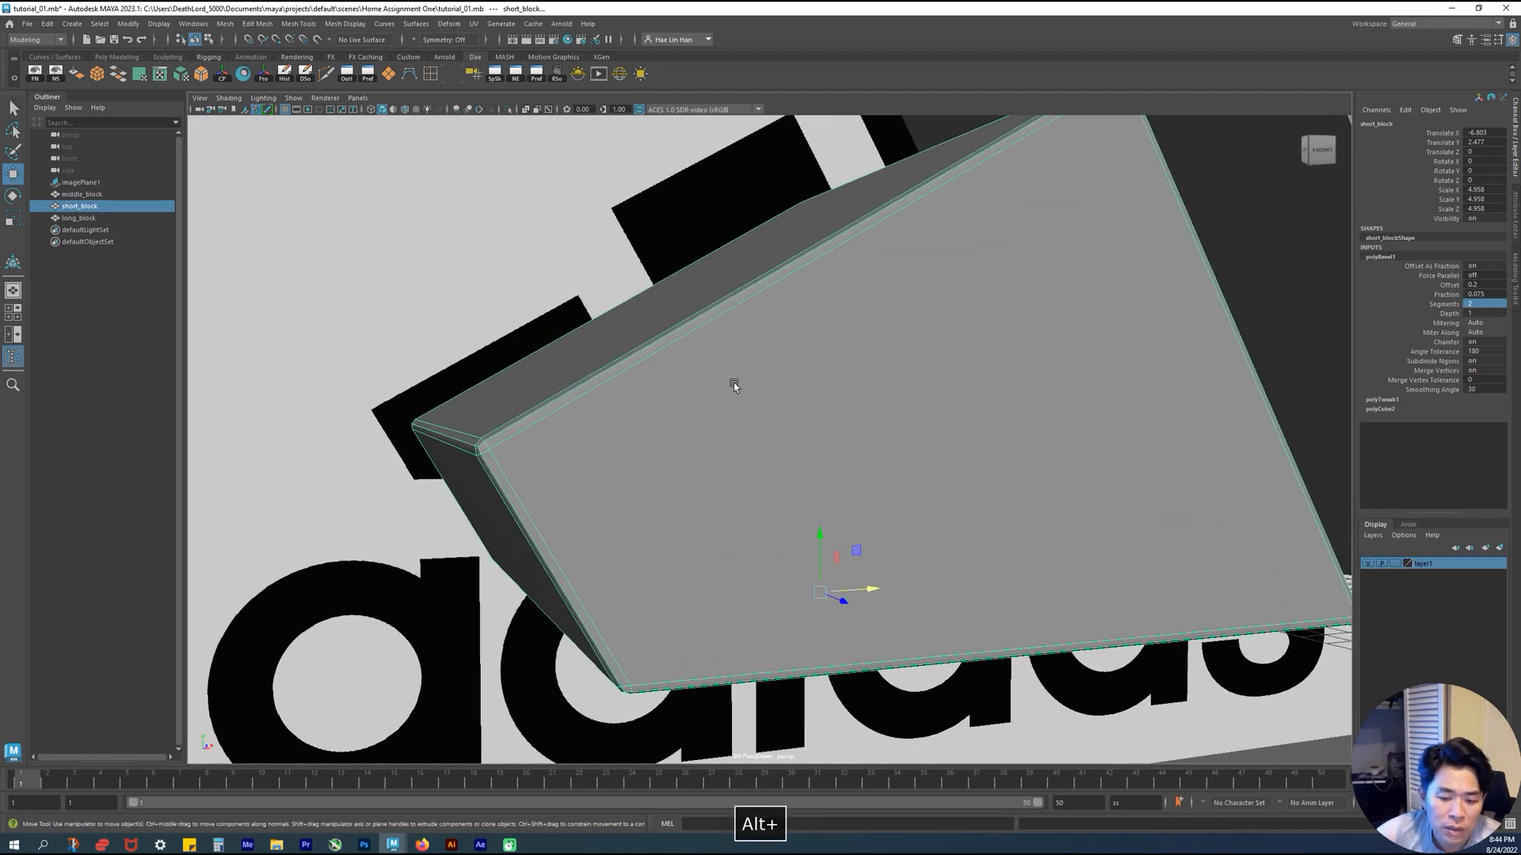
pyautogui.keyDown('alt'); pyautogui.moveTo(662, 336); pyautogui.dragTo(1051, 264); pyautogui.keyUp('alt')
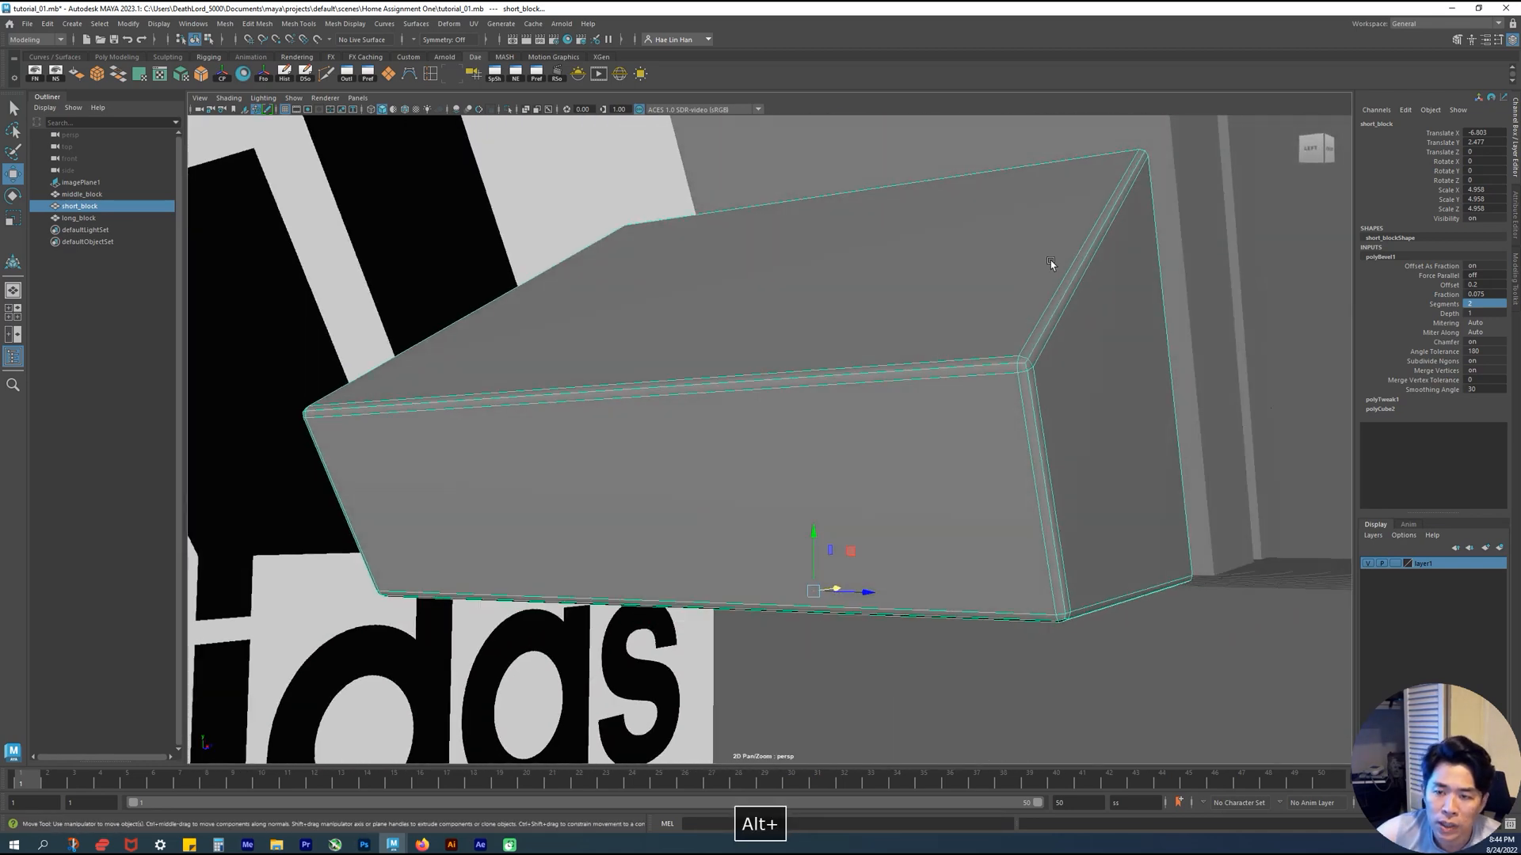
pyautogui.keyDown('alt'); pyautogui.moveTo(1181, 563); pyautogui.dragTo(377, 407); pyautogui.keyUp('alt')
pyautogui.click(1120, 554)
pyautogui.keyDown('alt'); pyautogui.moveTo(502, 424); pyautogui.dragTo(533, 452); pyautogui.keyUp('alt')
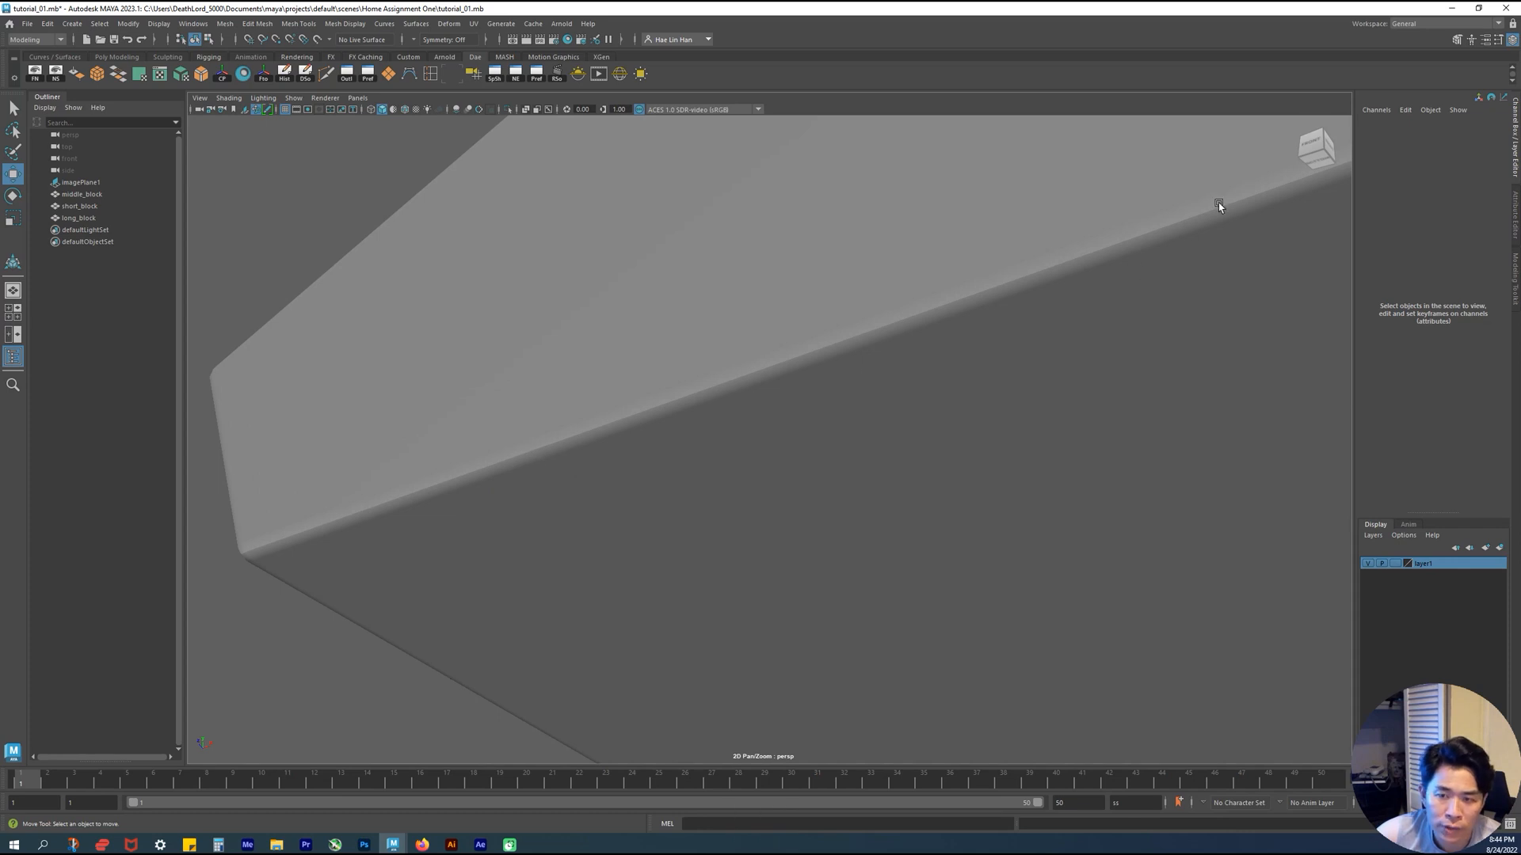
pyautogui.keyDown('alt'); pyautogui.moveTo(282, 521); pyautogui.dragTo(983, 367); pyautogui.keyUp('alt')
pyautogui.keyDown('alt'); pyautogui.moveTo(891, 264); pyautogui.dragTo(954, 417); pyautogui.keyUp('alt')
pyautogui.keyDown('alt'); pyautogui.moveTo(721, 520); pyautogui.dragTo(814, 518); pyautogui.keyUp('alt')
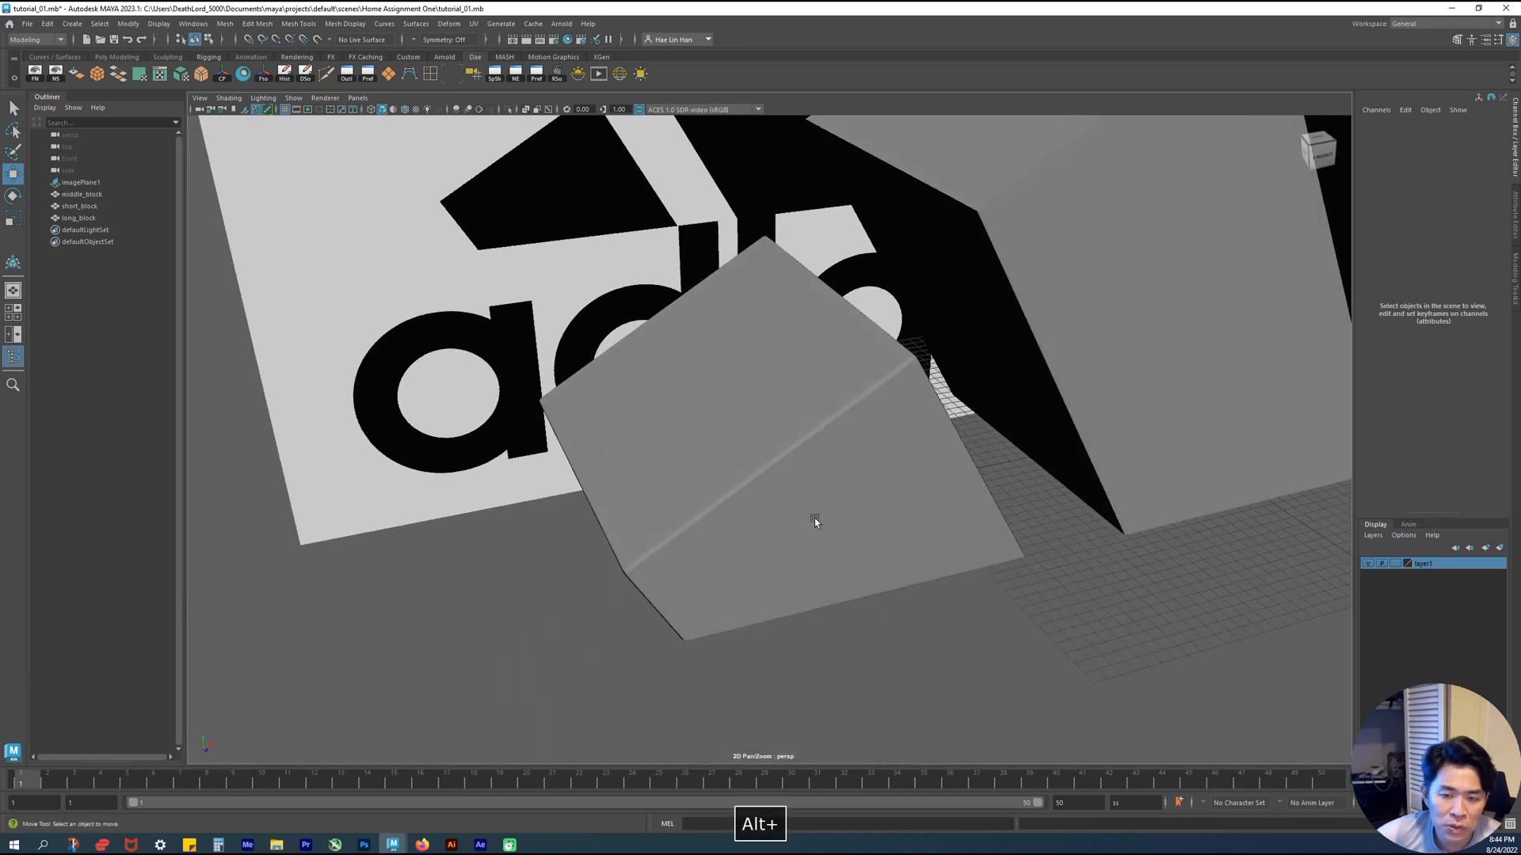
# Select the short block, set its bevel smoothing angle to 40 in the construction history, and deselect the block
pyautogui.click(814, 518)
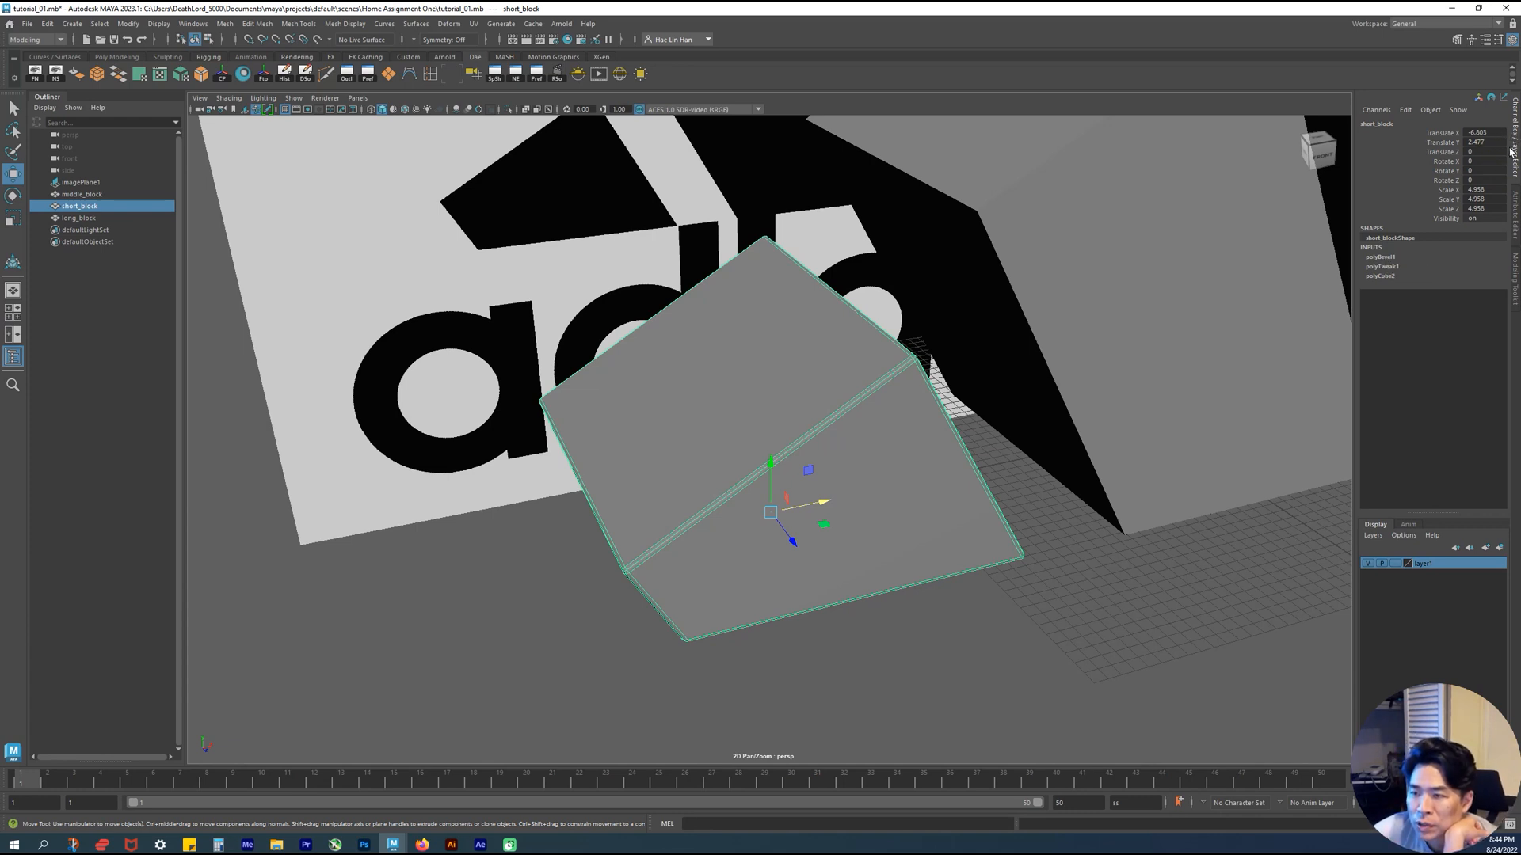
pyautogui.click(1380, 257)
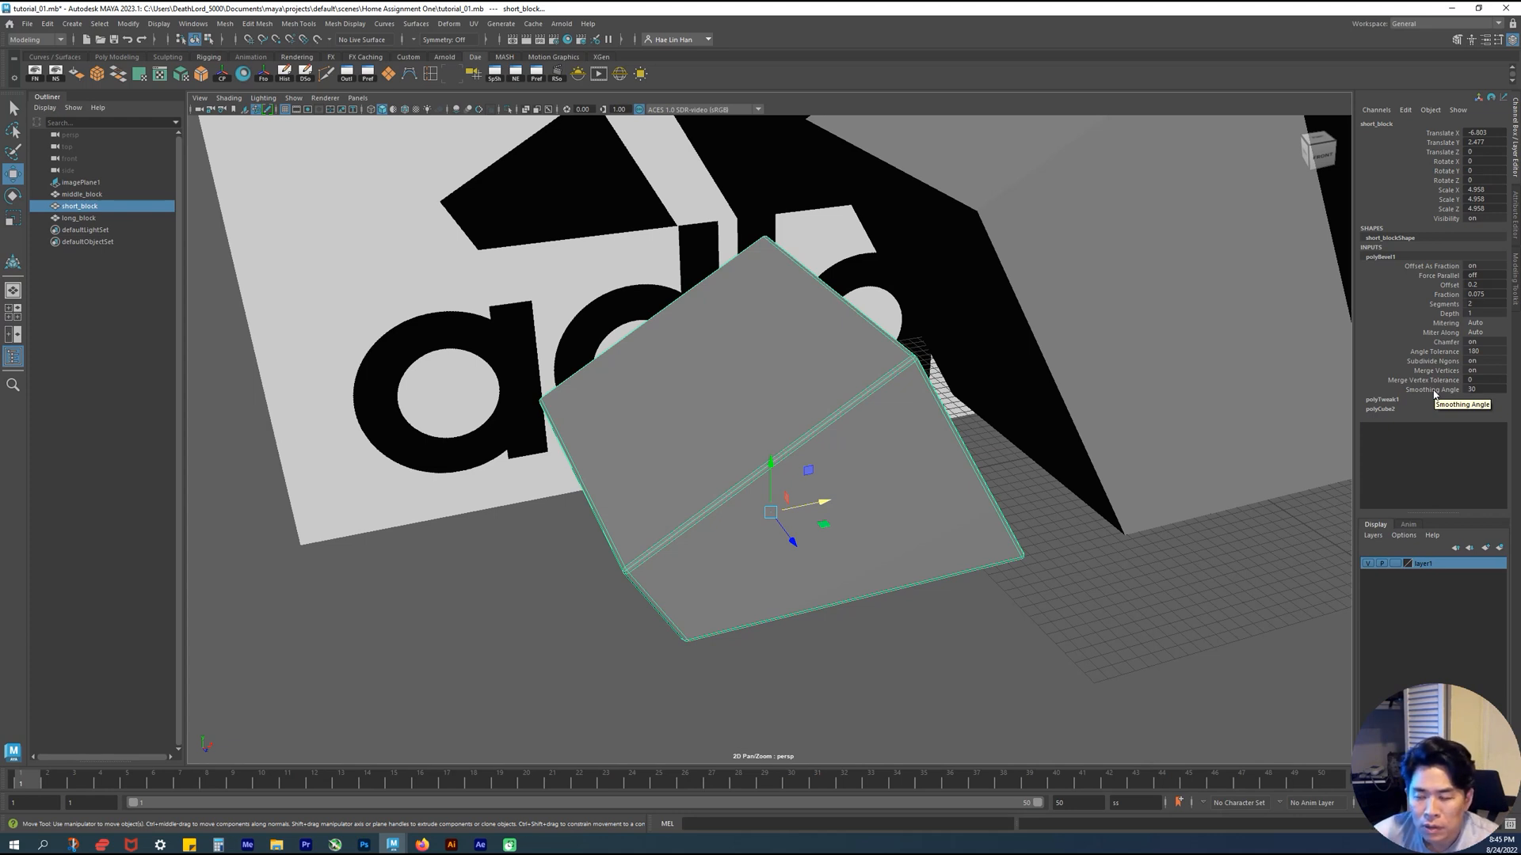
pyautogui.doubleClick(1487, 389)
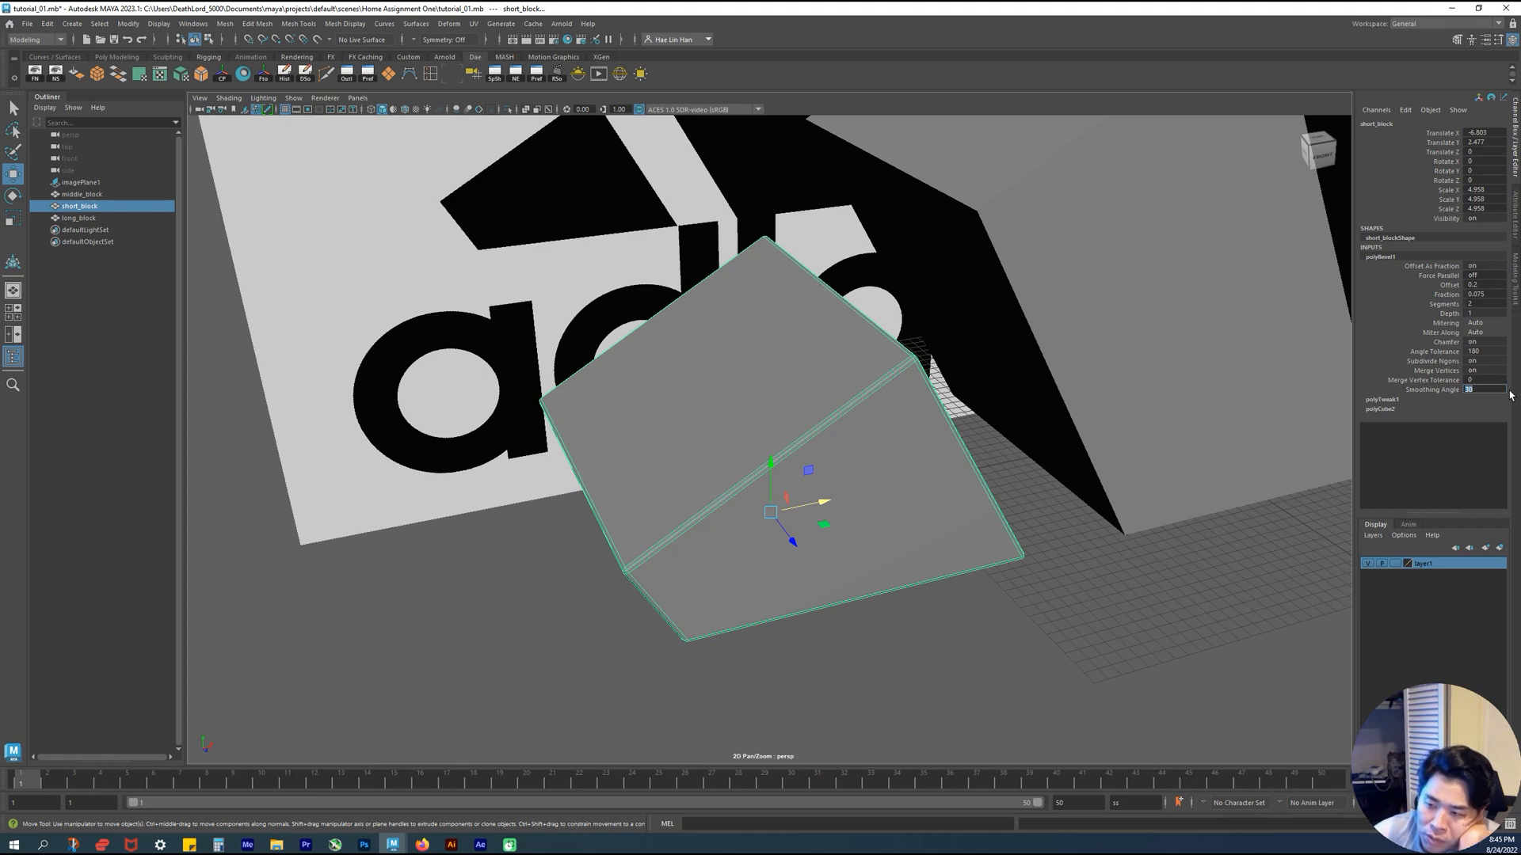
pyautogui.write('40')
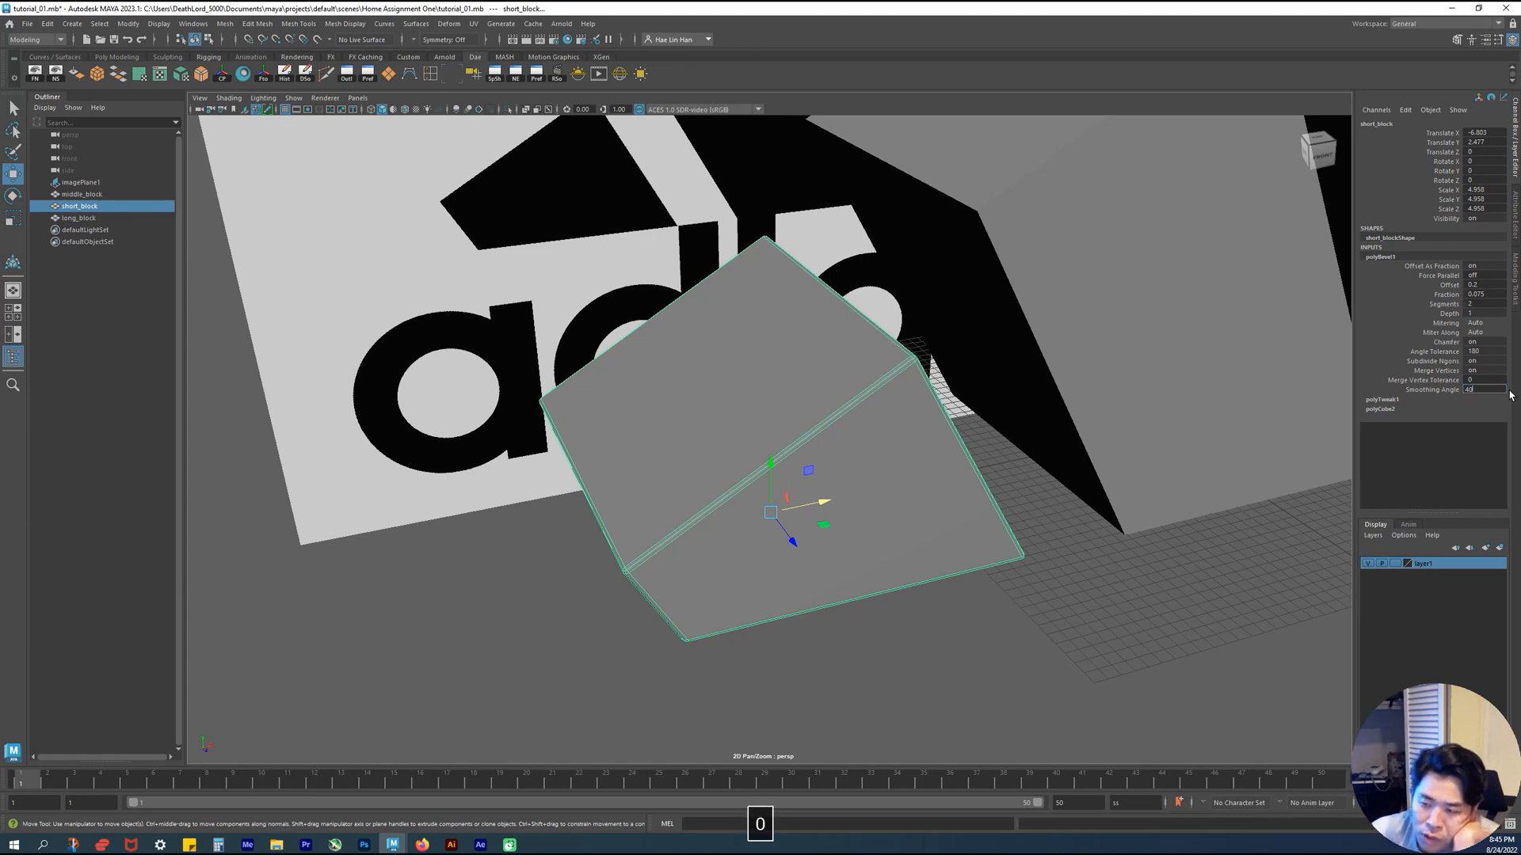
pyautogui.press('Return')
pyautogui.click(1072, 581)
pyautogui.keyDown('alt'); pyautogui.moveTo(1073, 581); pyautogui.dragTo(985, 465); pyautogui.keyUp('alt')
# Reselect the short block, set its bevel smoothing angle to 60, and deselect the block
pyautogui.click(933, 359)
pyautogui.click(1380, 257)
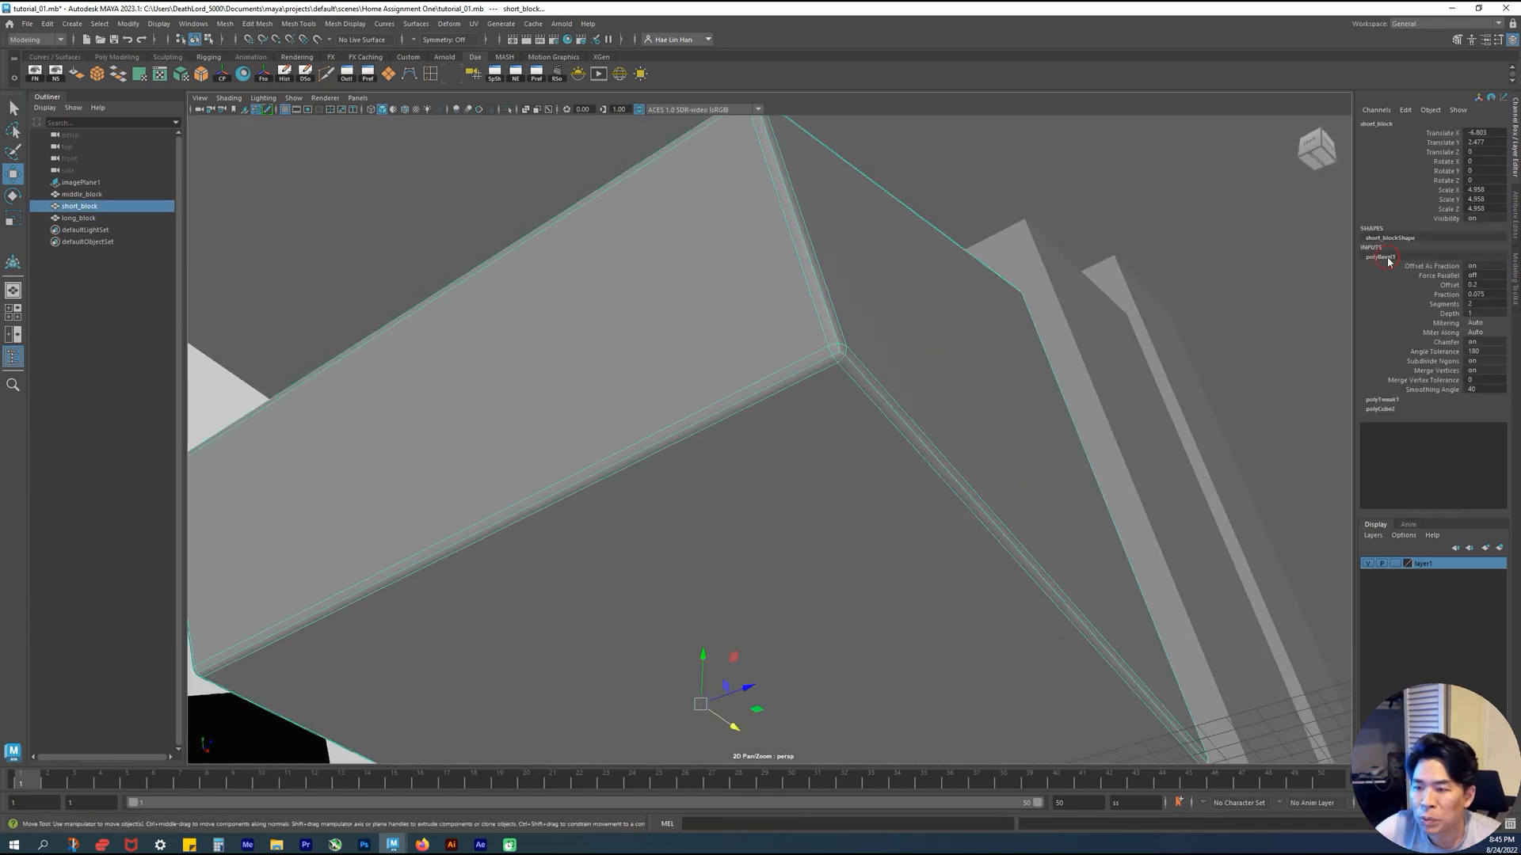
pyautogui.doubleClick(1483, 389)
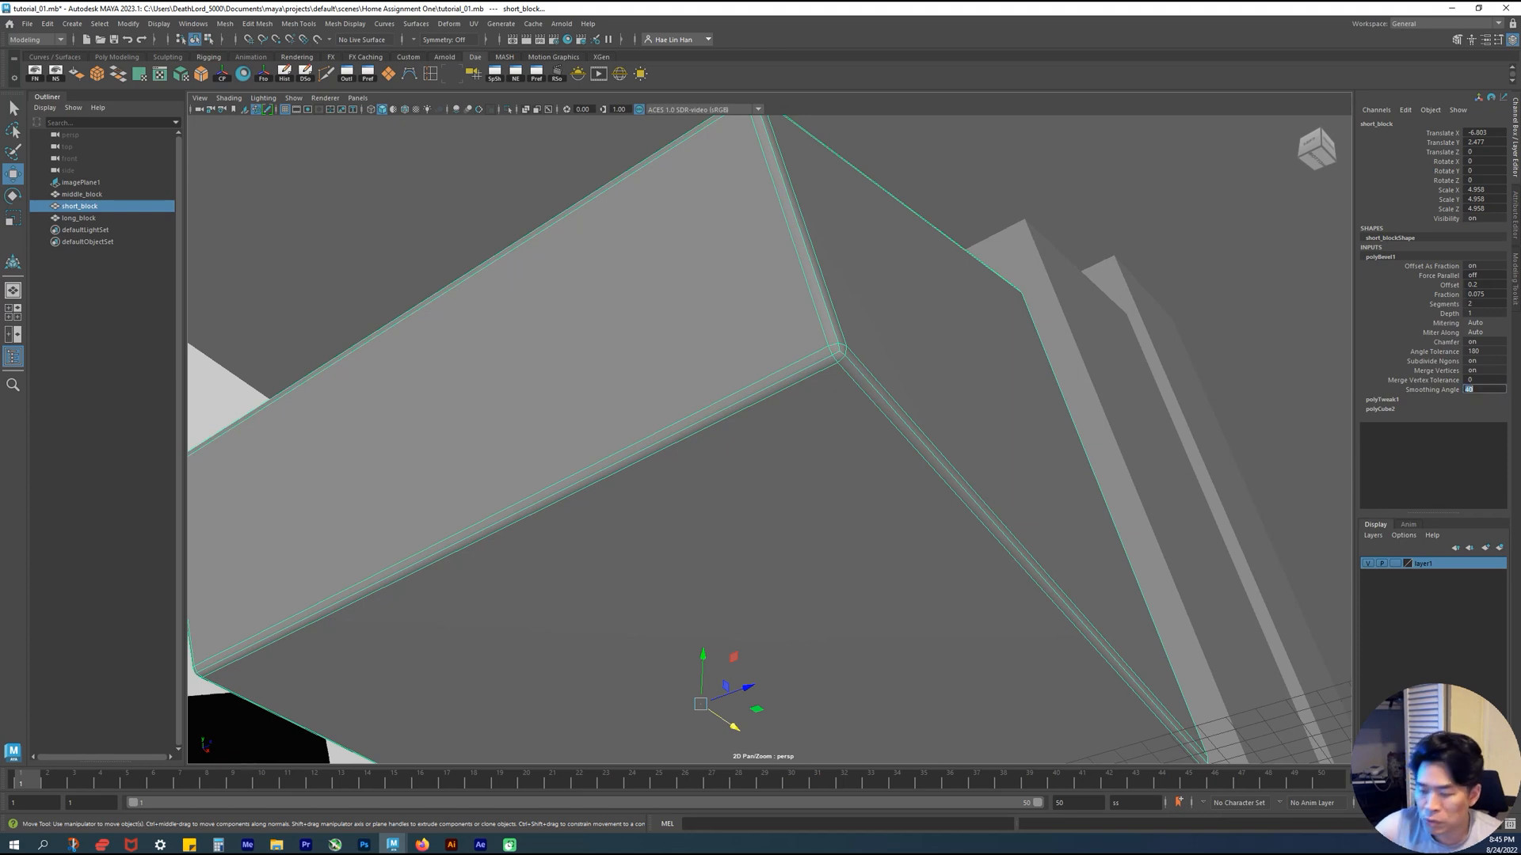
pyautogui.write('60')
pyautogui.press('Return')
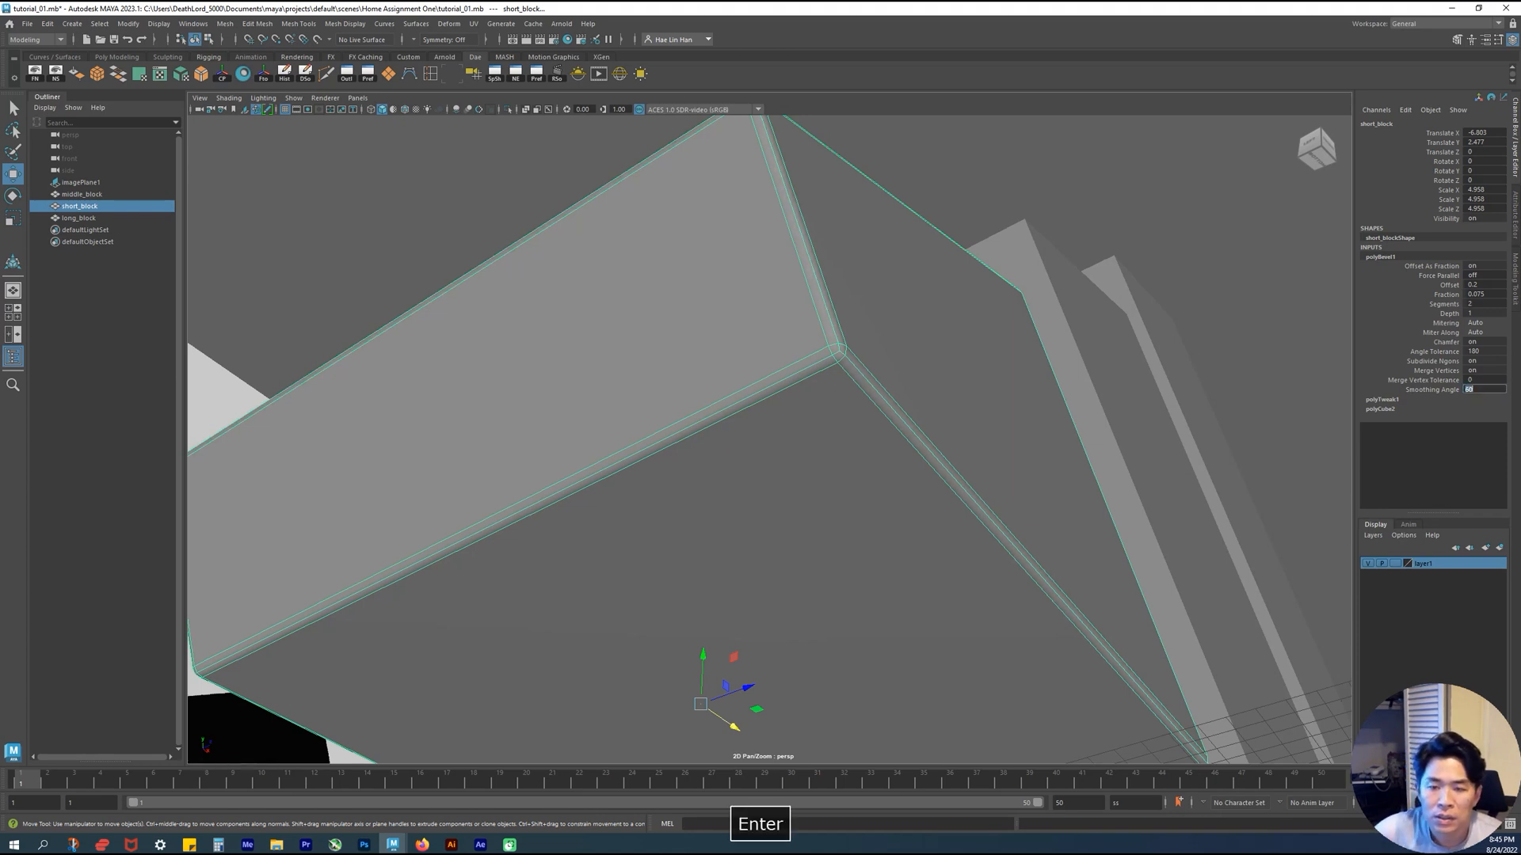
pyautogui.keyDown('alt'); pyautogui.moveTo(1056, 428); pyautogui.dragTo(747, 387, button='right'); pyautogui.keyUp('alt')
pyautogui.click(998, 273)
# Inspect the shading along the short block's beveled edges and corners close up, from the front, above and the side
pyautogui.keyDown('alt'); pyautogui.moveTo(1036, 398); pyautogui.dragTo(1045, 434); pyautogui.keyUp('alt')
pyautogui.keyDown('alt'); pyautogui.moveTo(1045, 434); pyautogui.dragTo(1118, 507, button='right'); pyautogui.keyUp('alt')
pyautogui.keyDown('alt'); pyautogui.moveTo(964, 371); pyautogui.dragTo(922, 342); pyautogui.keyUp('alt')
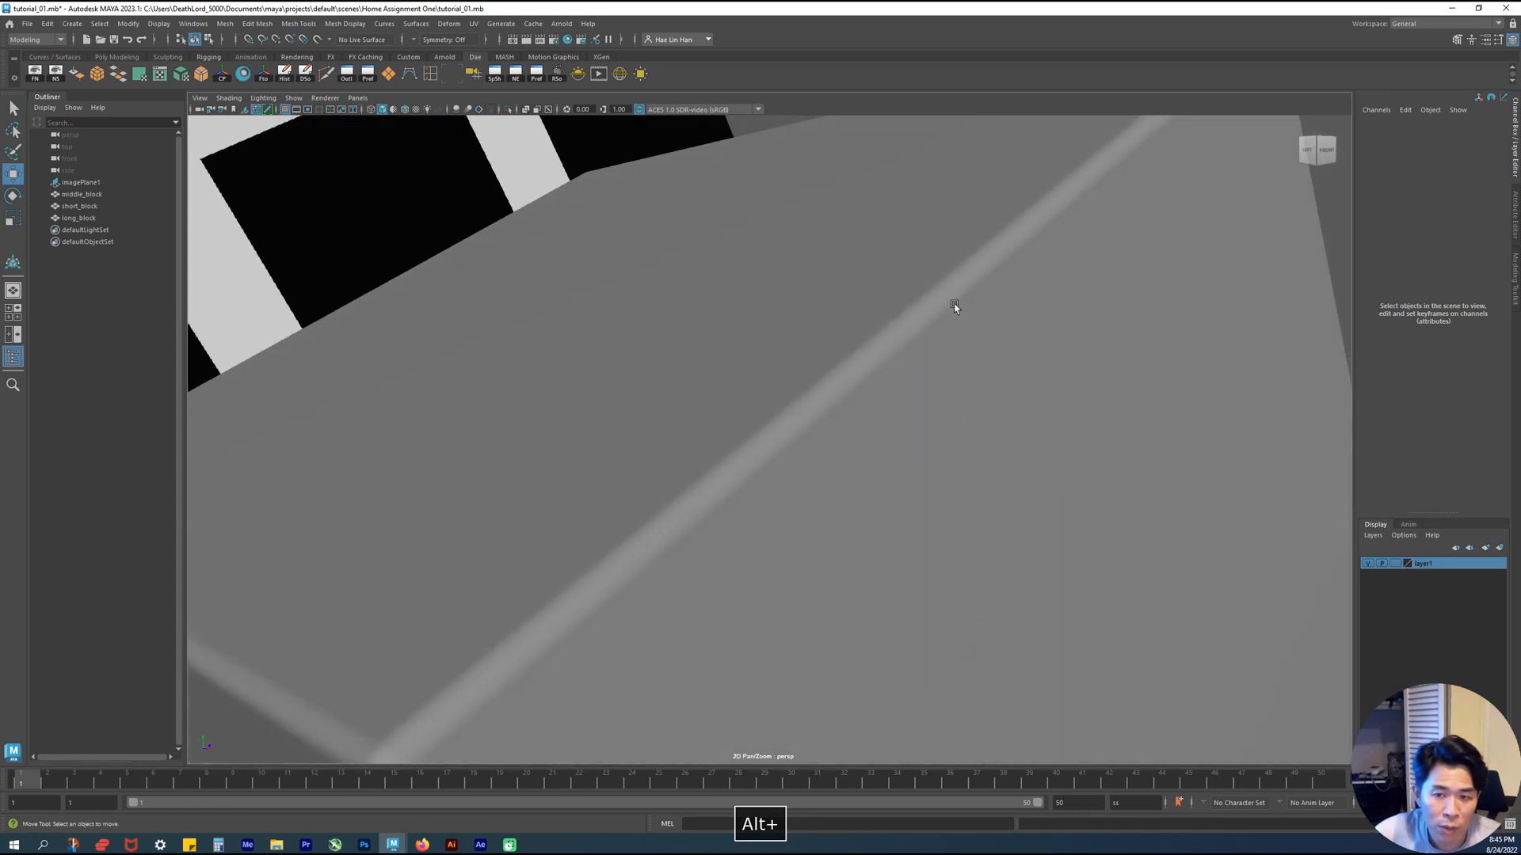
pyautogui.keyDown('alt'); pyautogui.moveTo(1053, 230); pyautogui.dragTo(978, 346, button='right'); pyautogui.keyUp('alt')
pyautogui.keyDown('alt'); pyautogui.moveTo(978, 346); pyautogui.dragTo(919, 322); pyautogui.keyUp('alt')
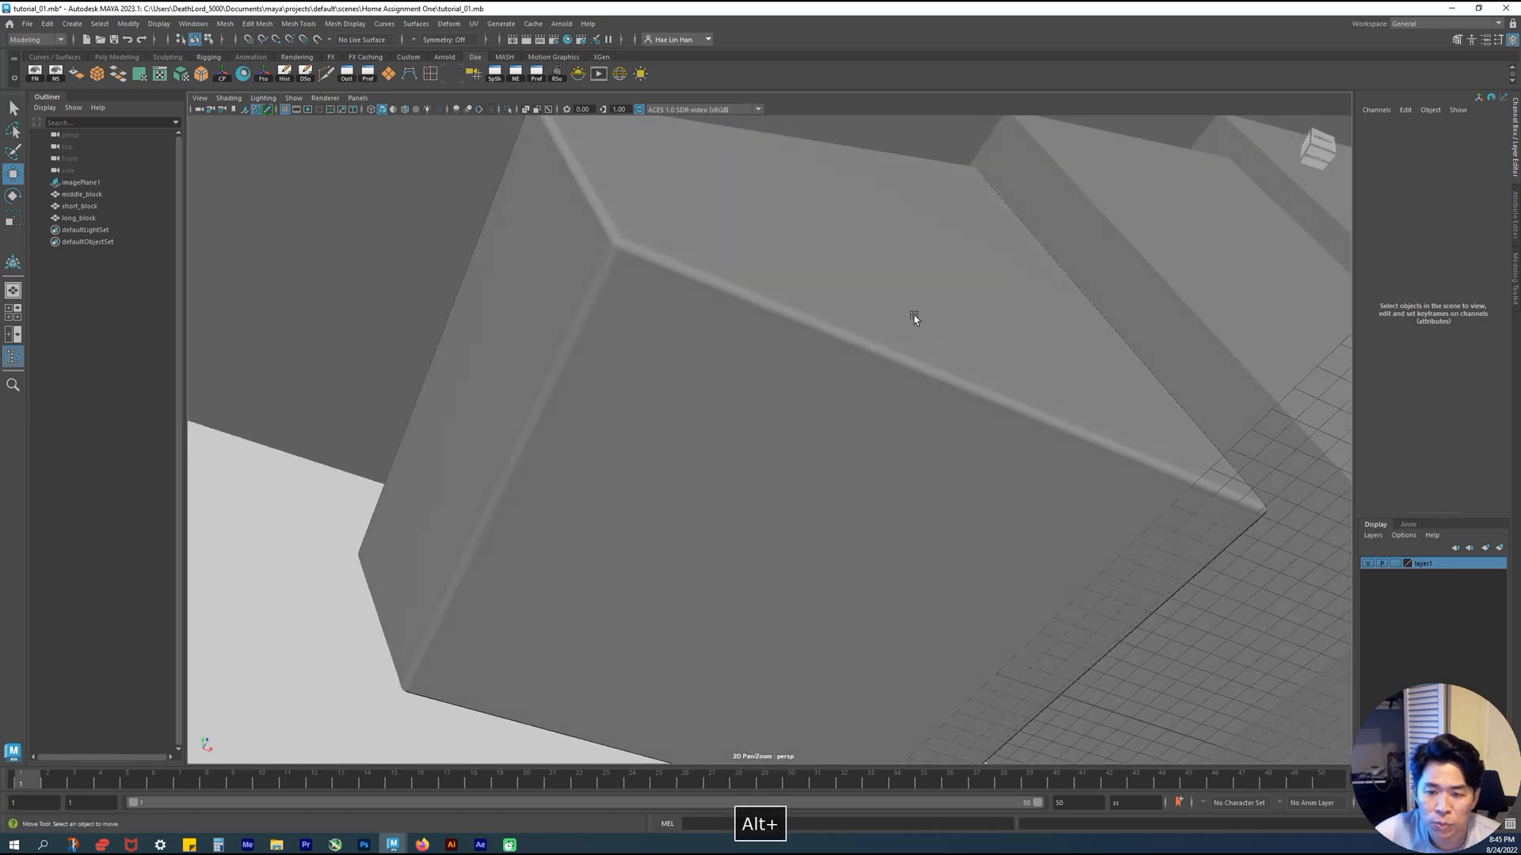
pyautogui.keyDown('alt'); pyautogui.moveTo(835, 298); pyautogui.dragTo(894, 334); pyautogui.keyUp('alt')
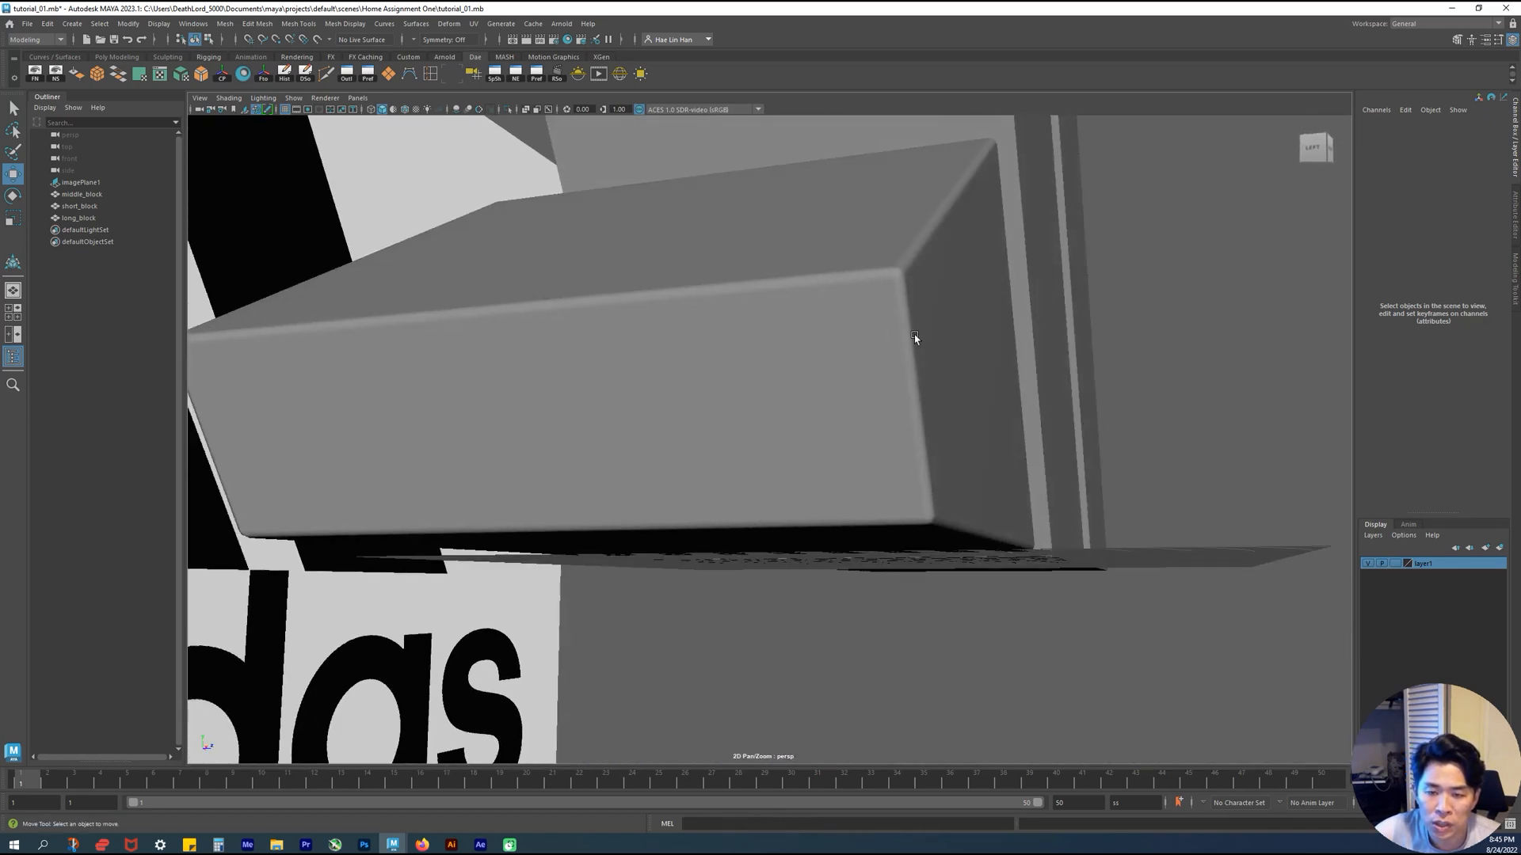
pyautogui.keyDown('alt'); pyautogui.moveTo(939, 351); pyautogui.dragTo(934, 383); pyautogui.keyUp('alt')
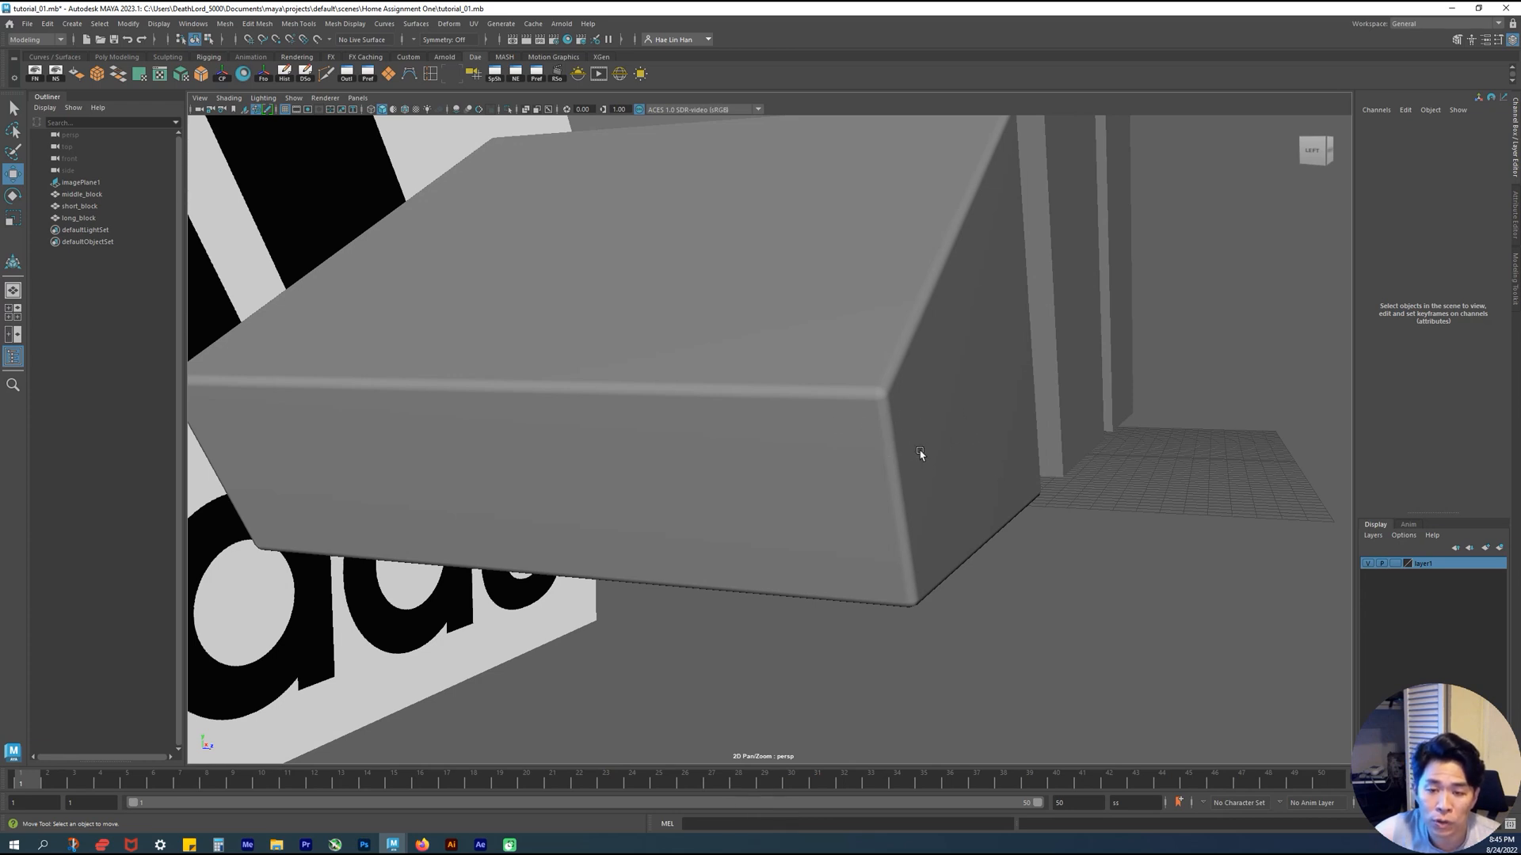
pyautogui.keyDown('alt'); pyautogui.moveTo(942, 440); pyautogui.dragTo(740, 554); pyautogui.keyUp('alt')
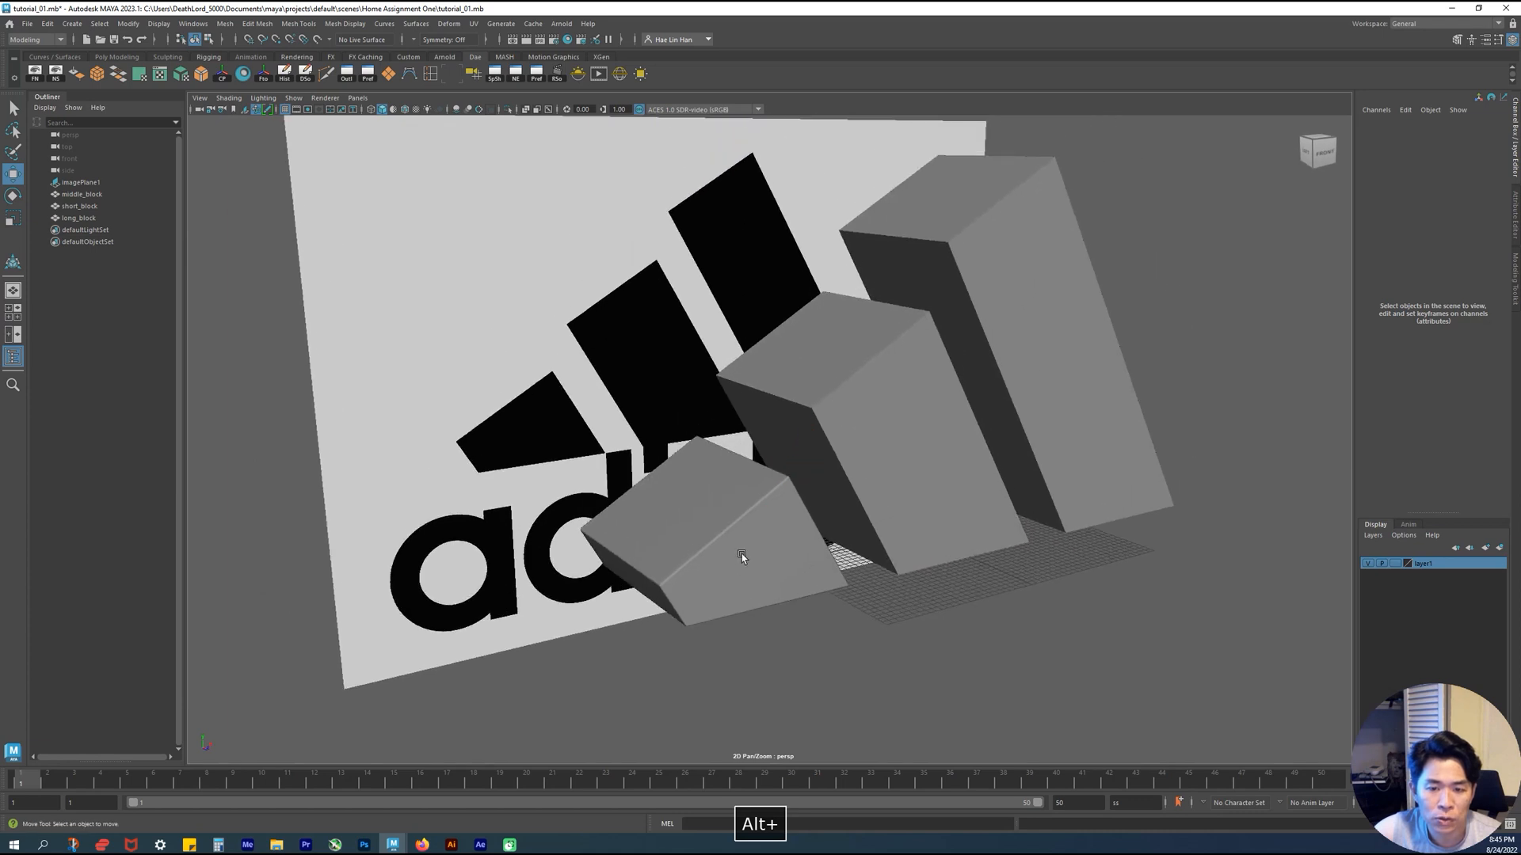
# Compare the short block's beveled edges with the edges of the middle and long blocks from several angles
pyautogui.keyDown('alt'); pyautogui.scroll(3, 829, 400); pyautogui.keyUp('alt')
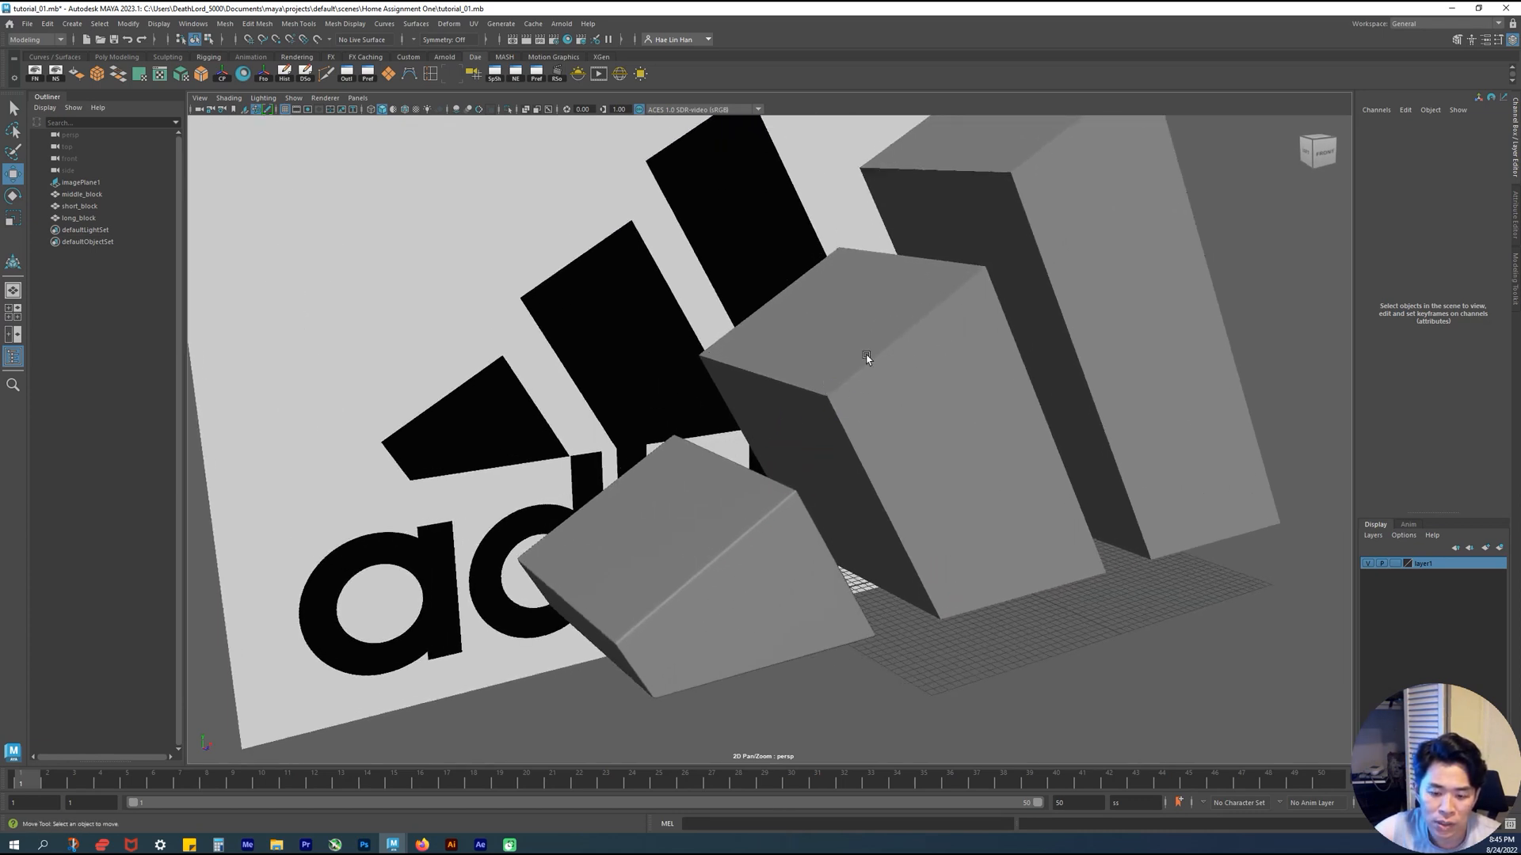
pyautogui.keyDown('alt'); pyautogui.moveTo(853, 550); pyautogui.dragTo(812, 502); pyautogui.keyUp('alt')
pyautogui.keyDown('alt'); pyautogui.scroll(4, 856, 539); pyautogui.keyUp('alt')
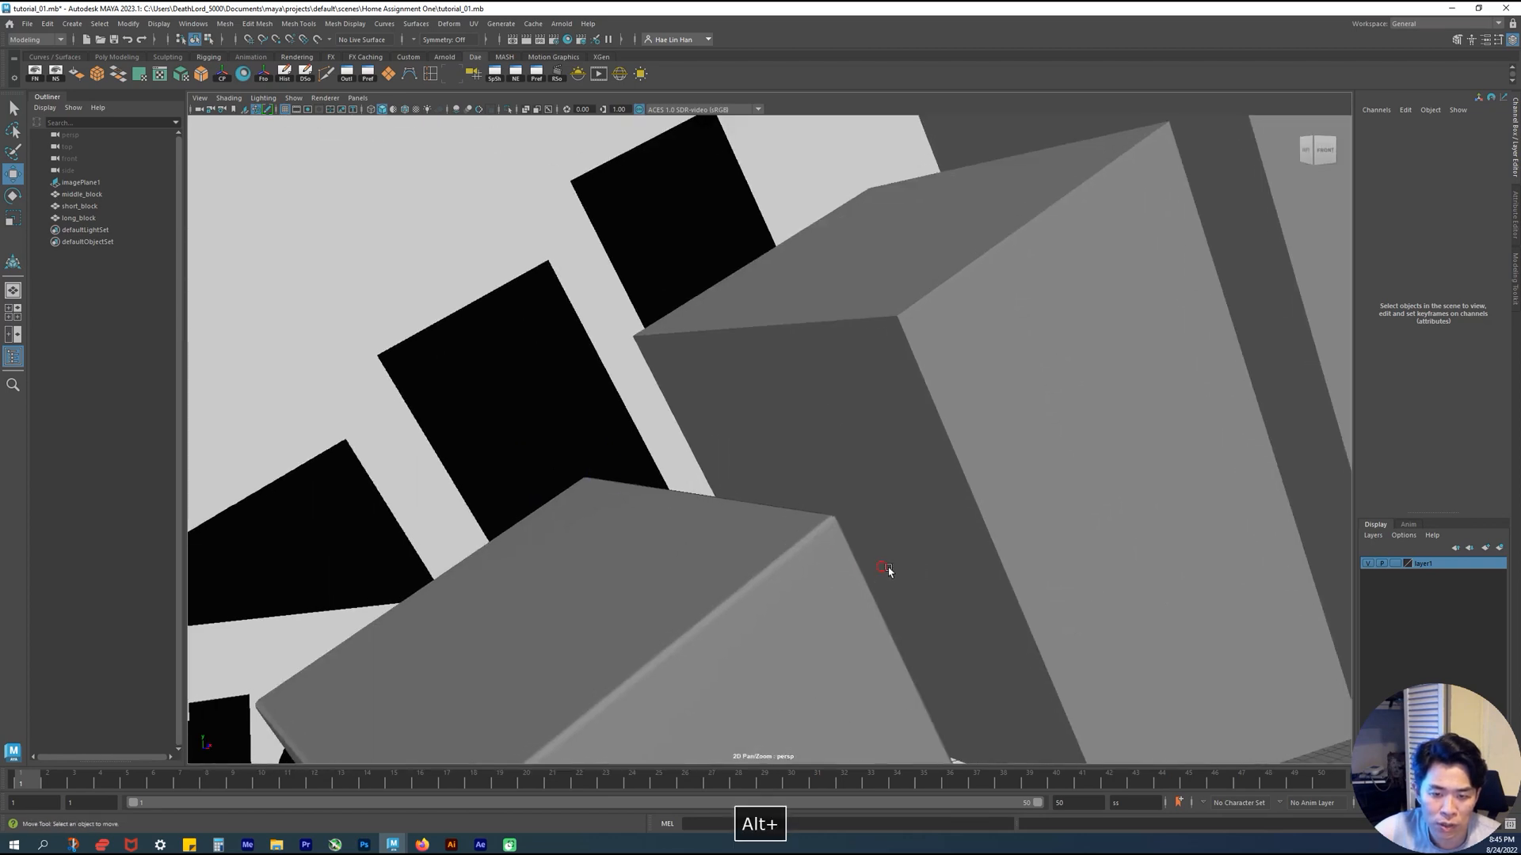
pyautogui.keyDown('alt'); pyautogui.moveTo(890, 570); pyautogui.dragTo(1006, 594); pyautogui.keyUp('alt')
pyautogui.keyDown('alt'); pyautogui.scroll(3, 896, 295); pyautogui.keyUp('alt')
pyautogui.keyDown('alt'); pyautogui.moveTo(976, 385); pyautogui.dragTo(953, 329); pyautogui.keyUp('alt')
pyautogui.keyDown('alt'); pyautogui.moveTo(900, 614); pyautogui.dragTo(986, 423); pyautogui.keyUp('alt')
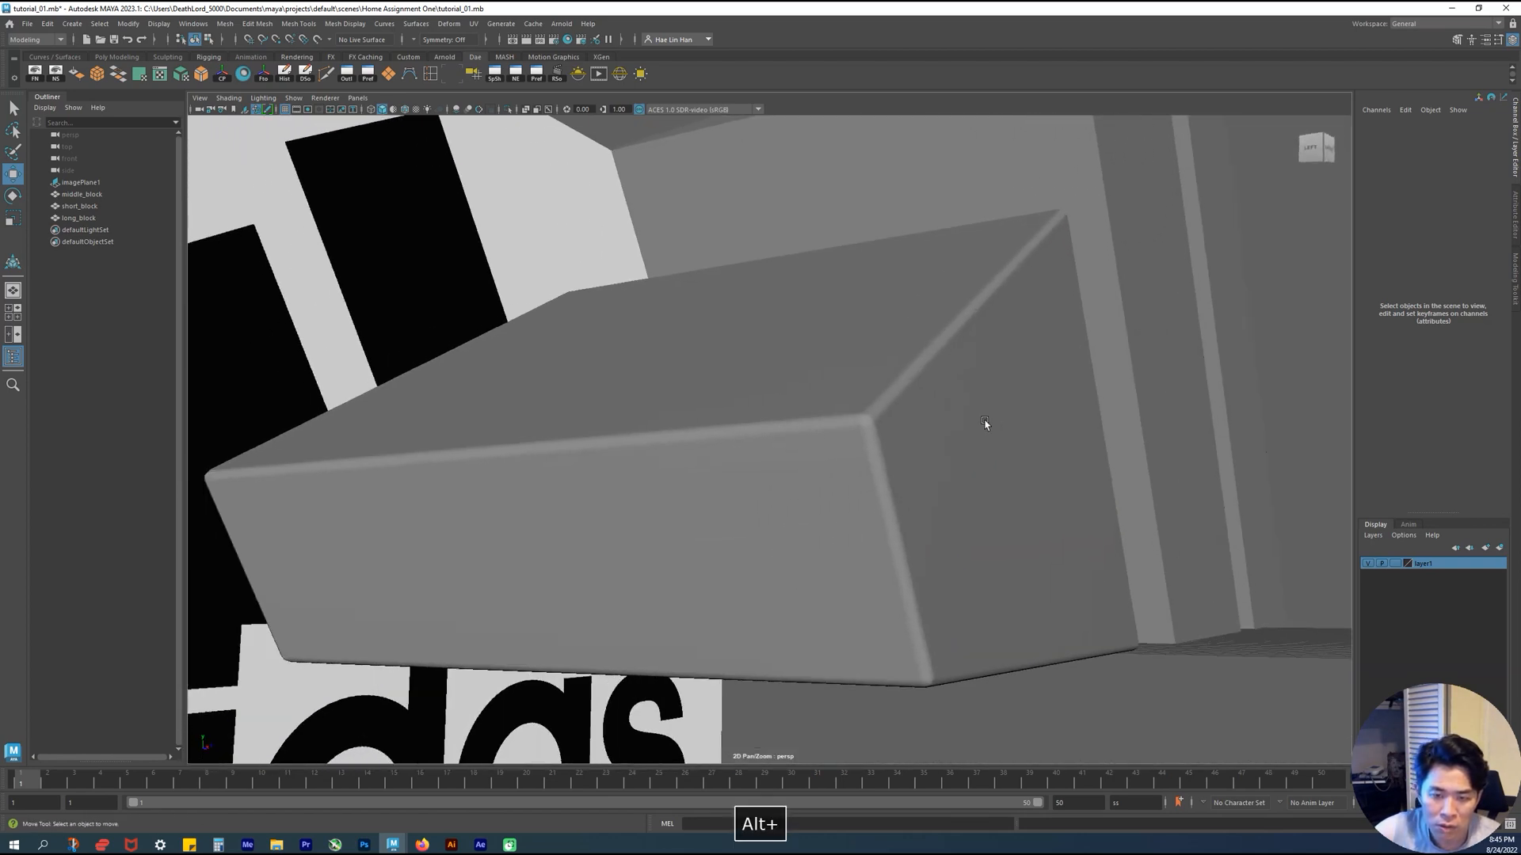
pyautogui.keyDown('alt'); pyautogui.moveTo(928, 579); pyautogui.dragTo(930, 472); pyautogui.keyUp('alt')
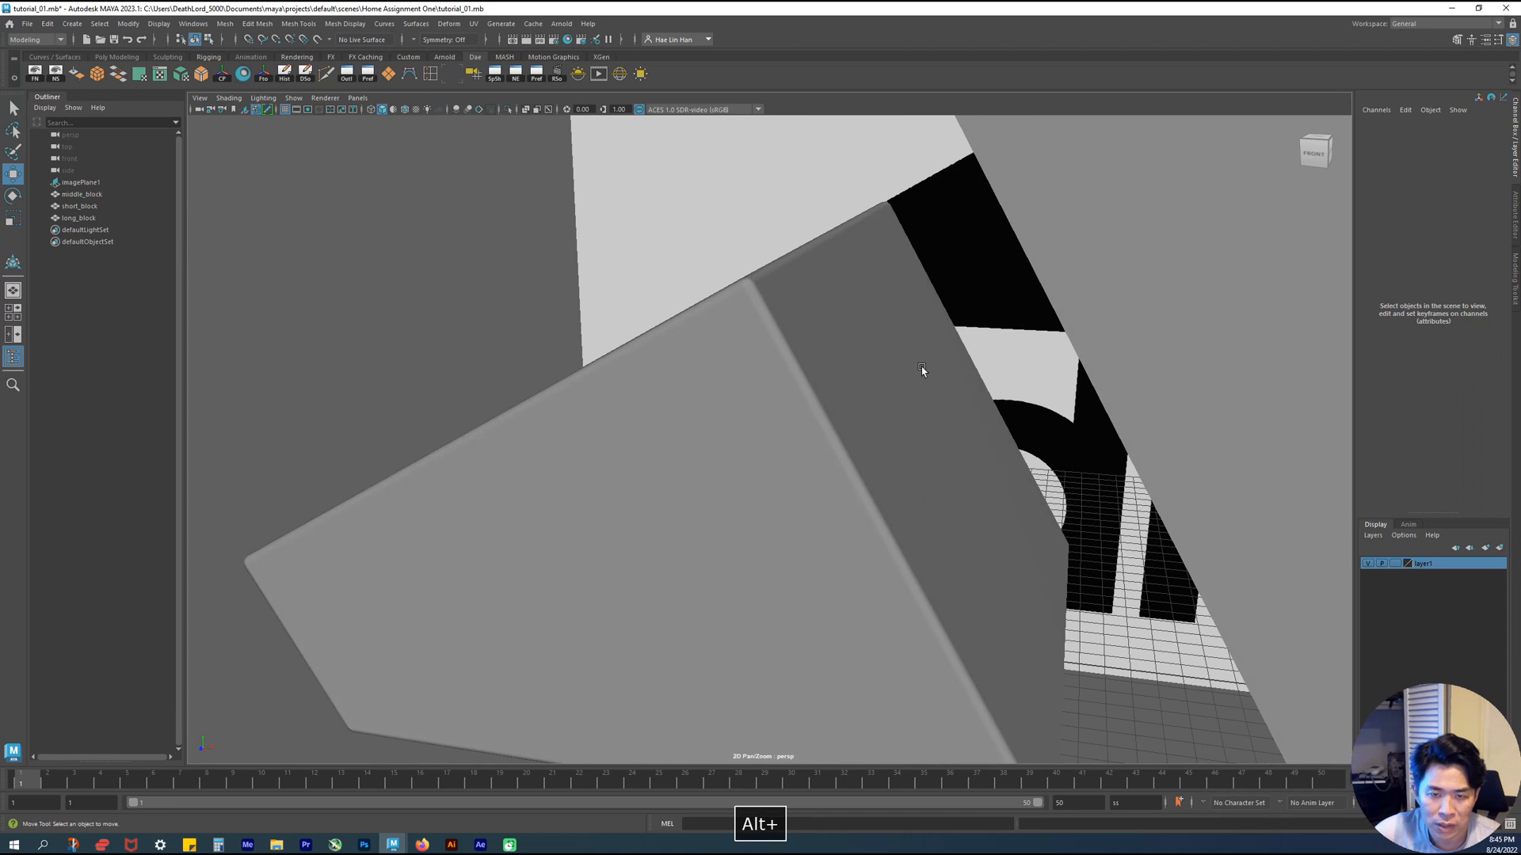
pyautogui.keyDown('alt'); pyautogui.moveTo(842, 370); pyautogui.dragTo(783, 439); pyautogui.keyUp('alt')
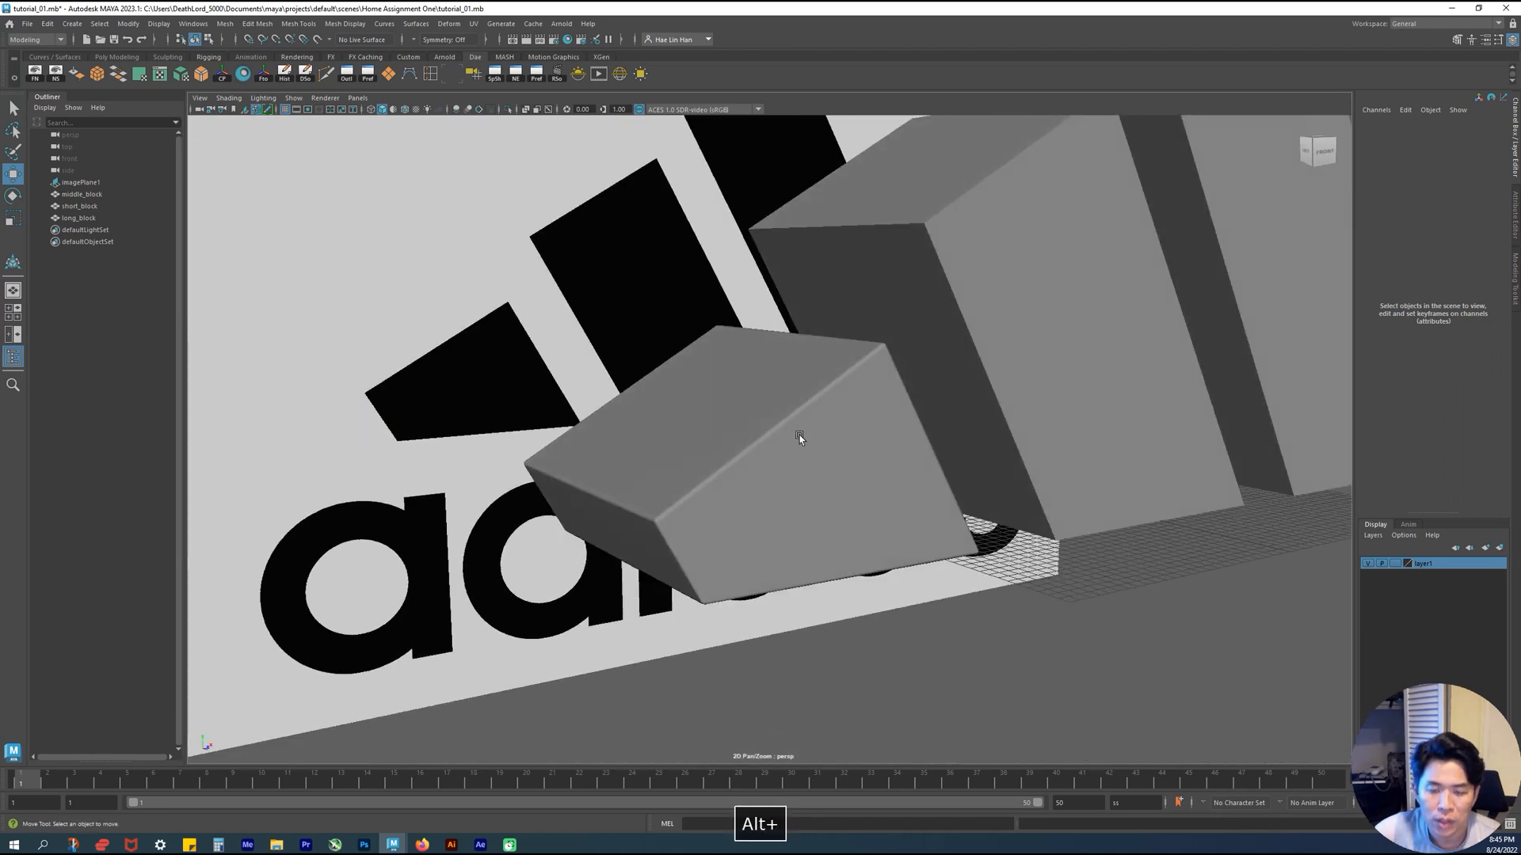
pyautogui.keyDown('alt'); pyautogui.moveTo(1010, 422); pyautogui.dragTo(1033, 472, button='right'); pyautogui.keyUp('alt')
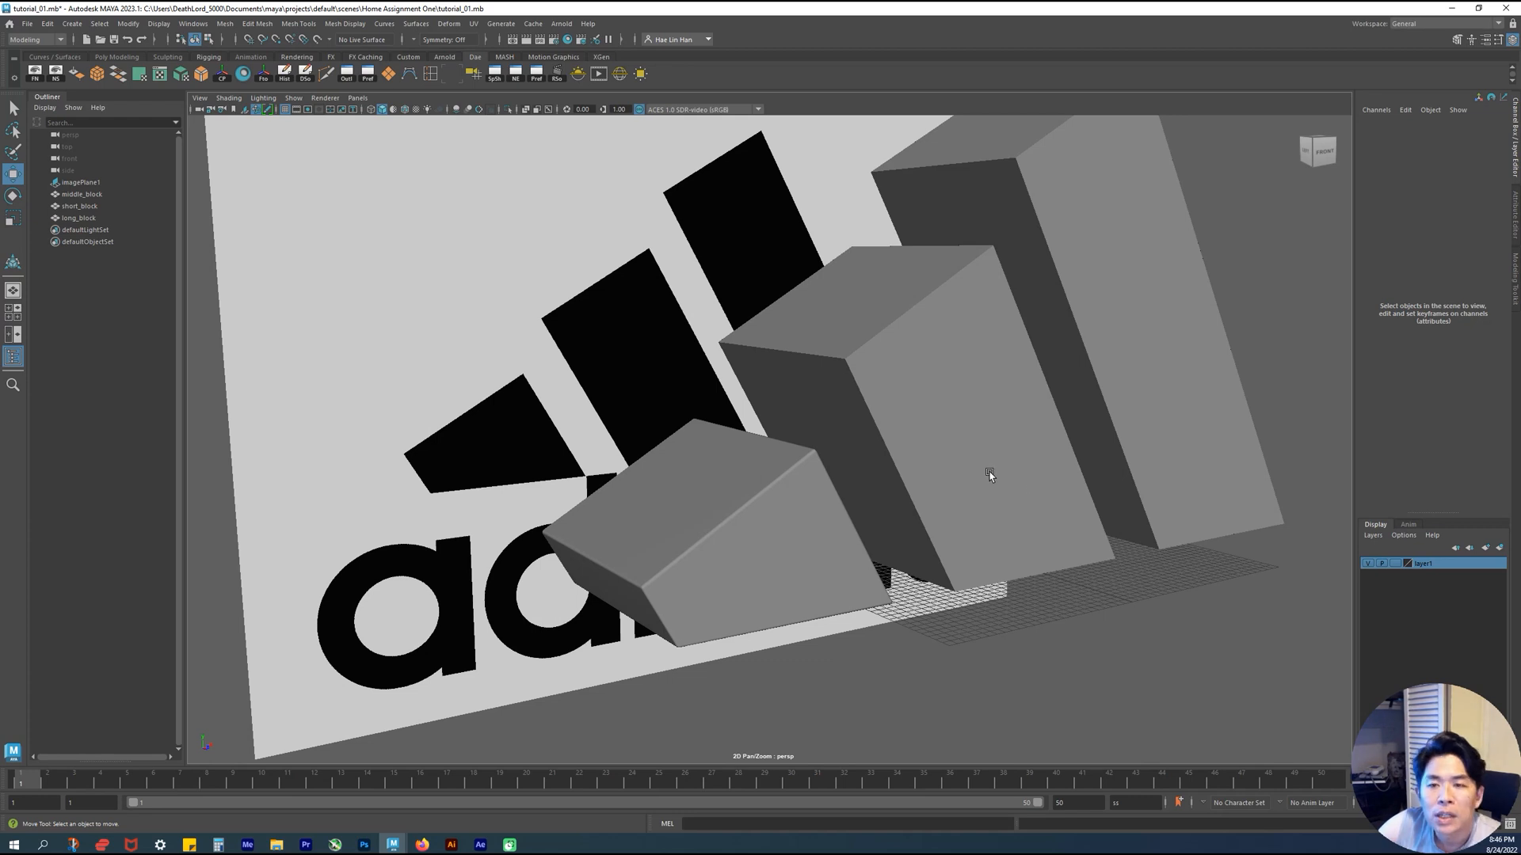
pyautogui.click(967, 453)
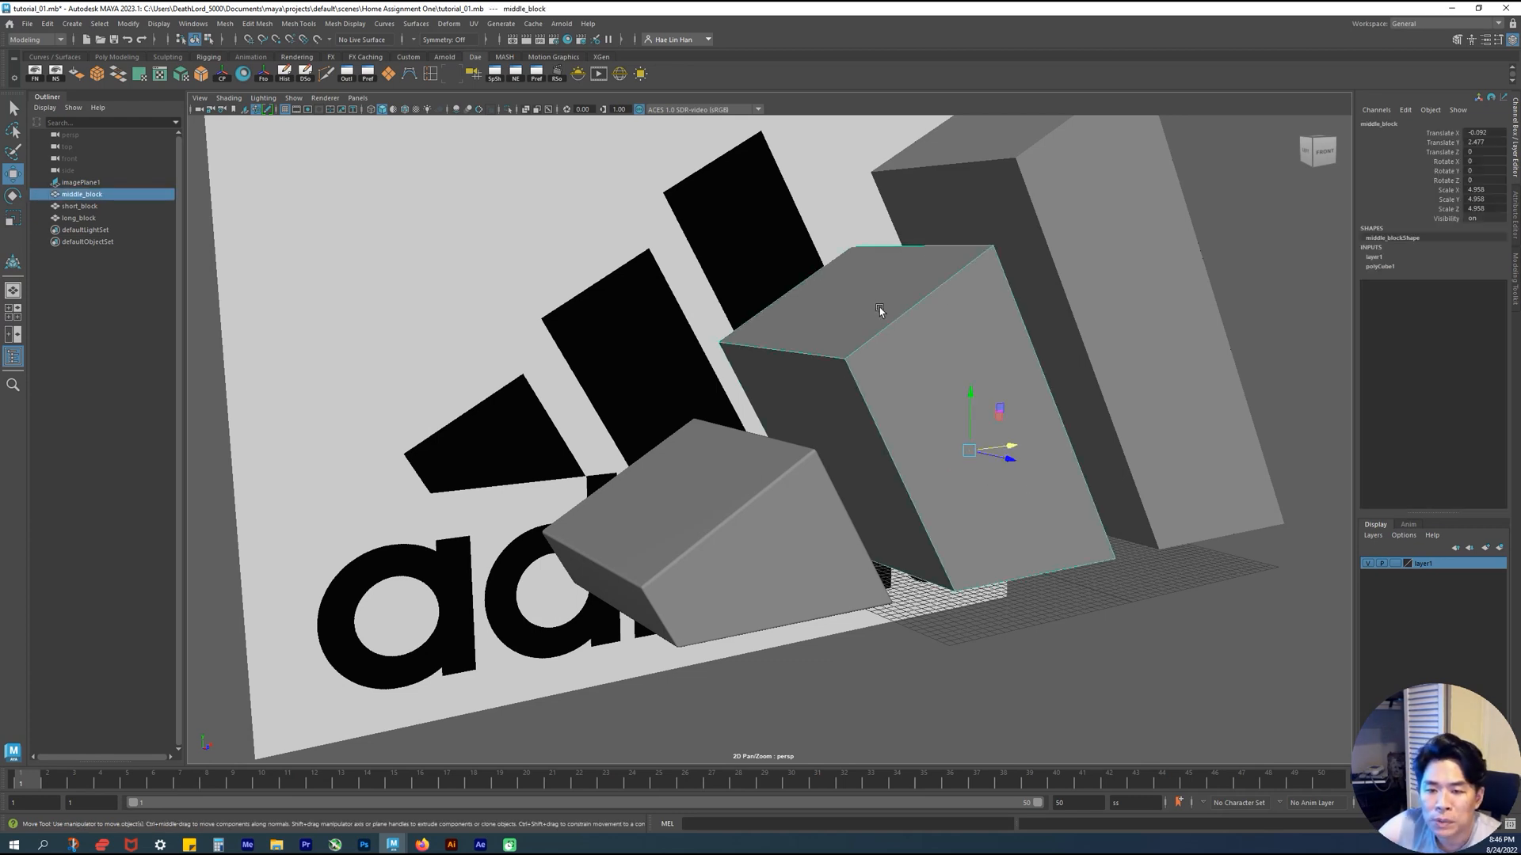
pyautogui.click(1087, 220)
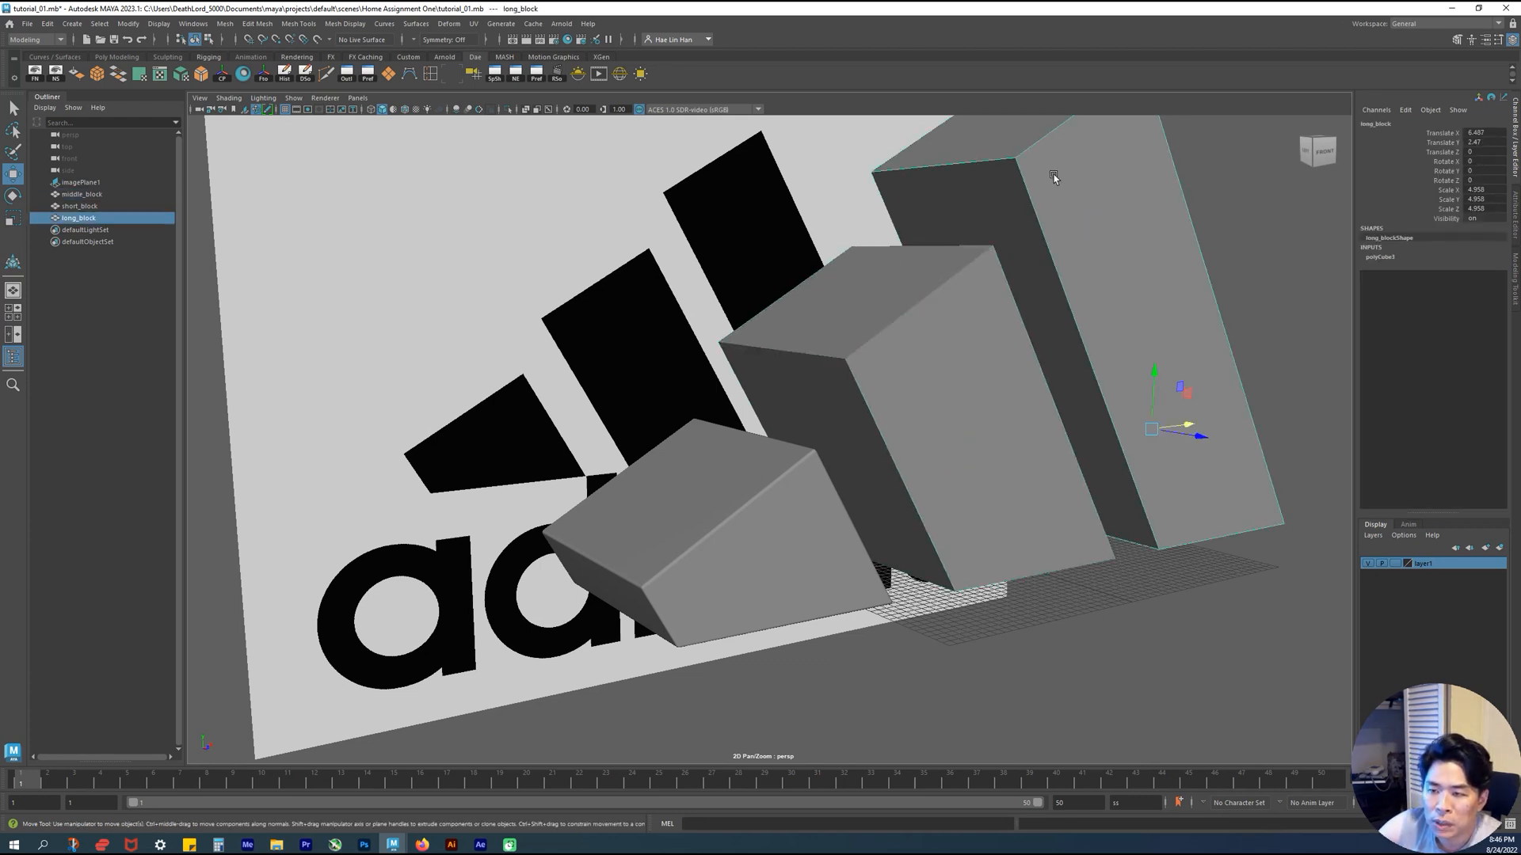
pyautogui.click(1188, 623)
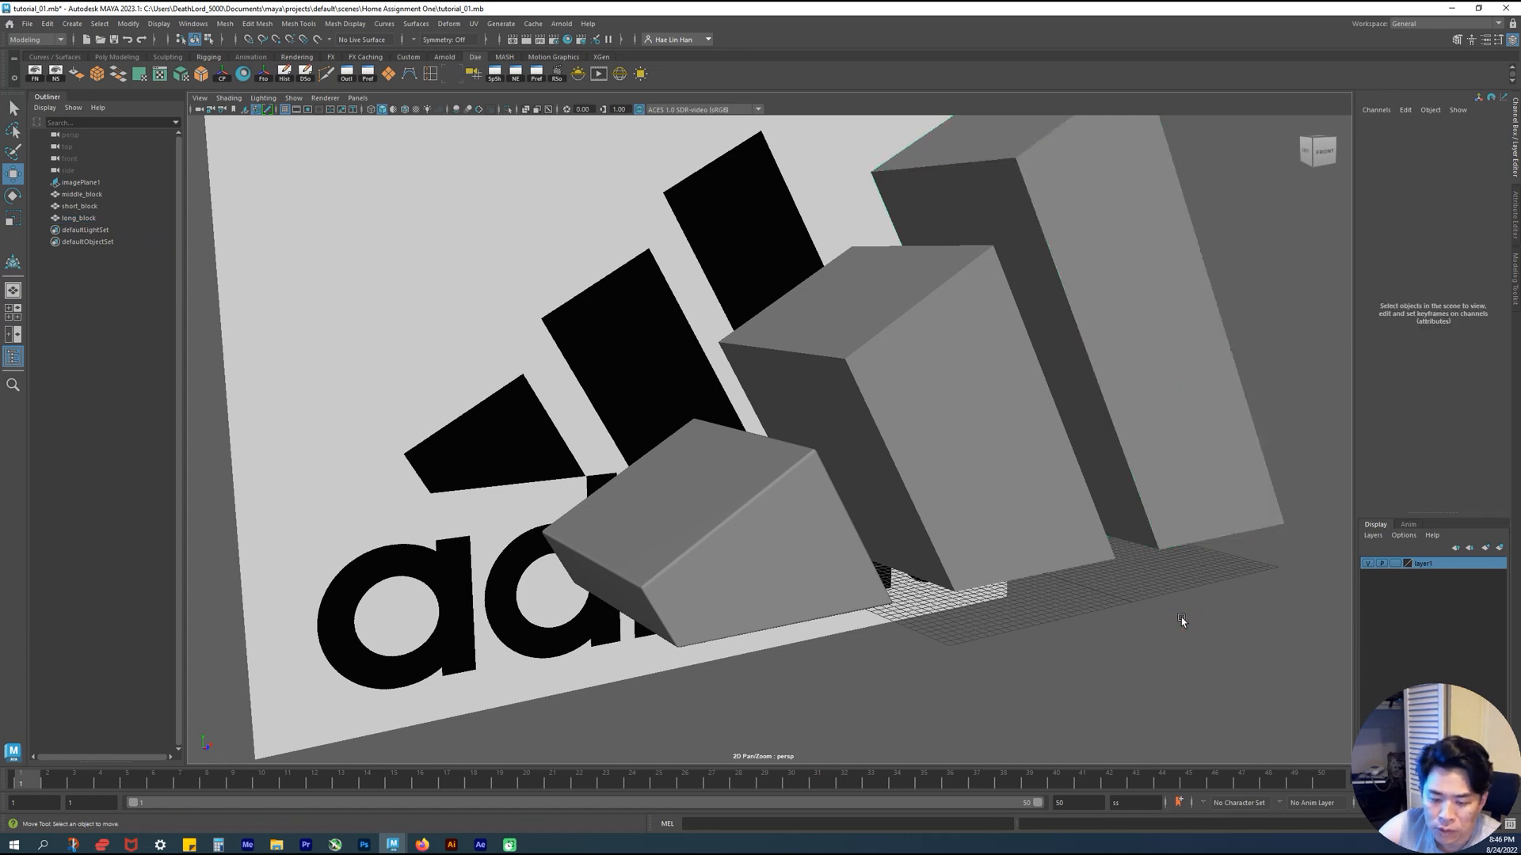